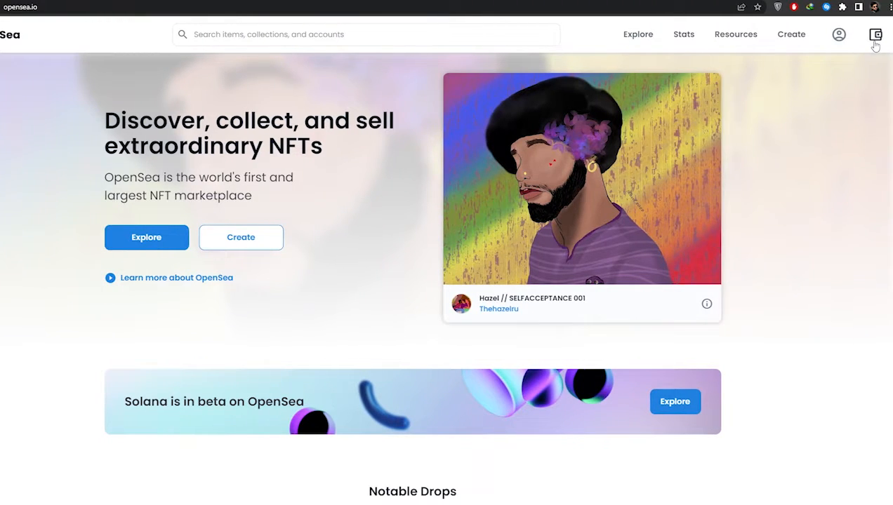
Open the wallet connection list, expand it to all options and examine the supported wallet providers.
click(883, 35)
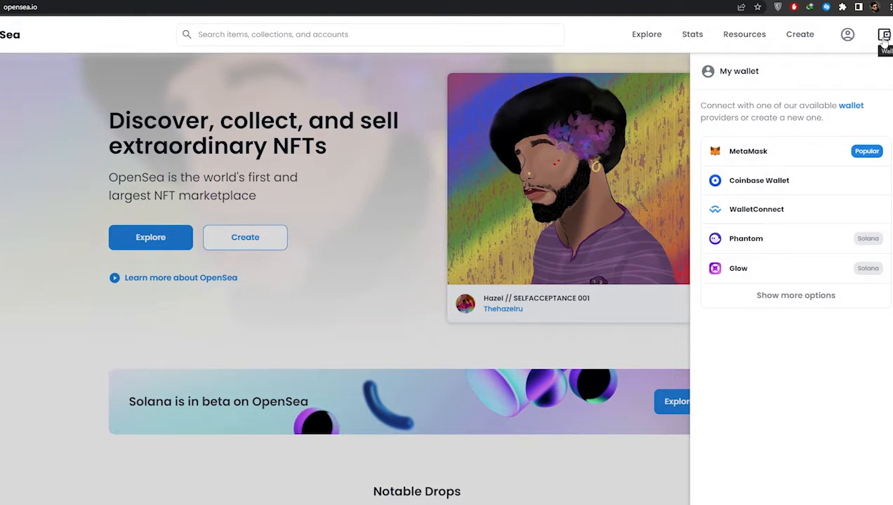
click(787, 297)
scroll(775, 413, down, 2)
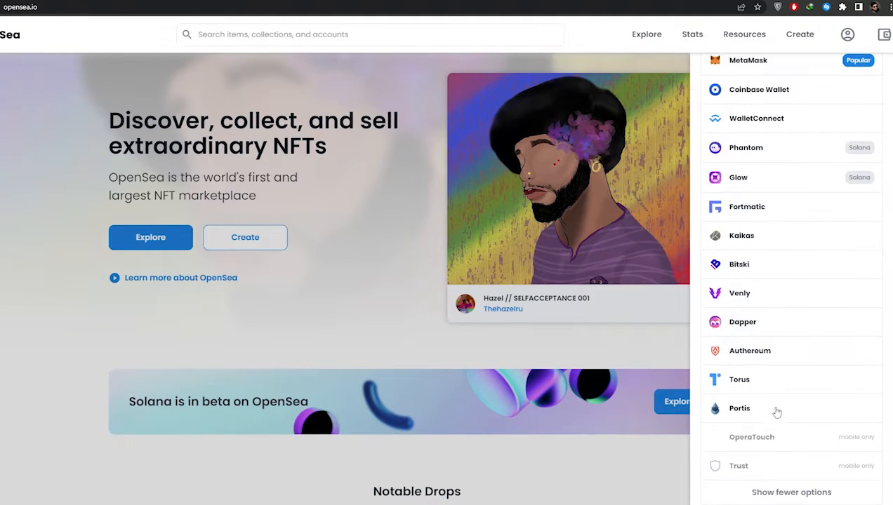
scroll(768, 458, up, 2)
scroll(766, 421, down, 2)
scroll(767, 329, up, 1)
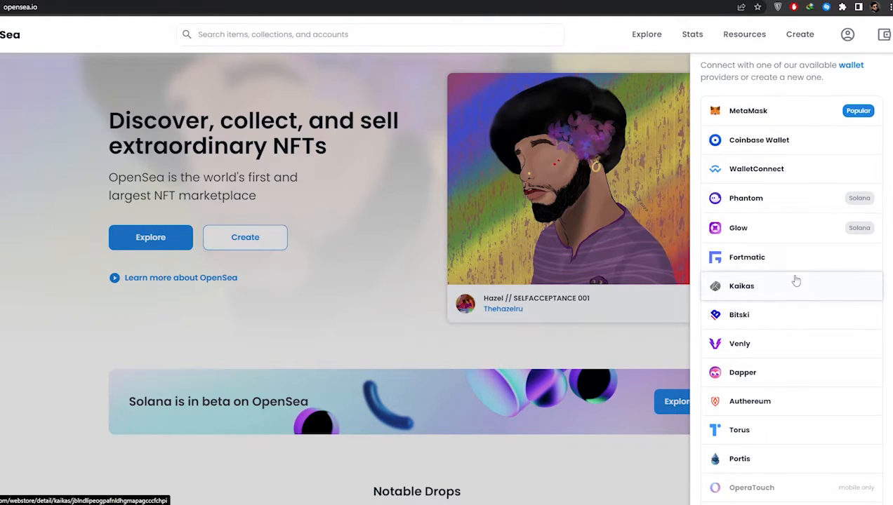
scroll(789, 266, up, 1)
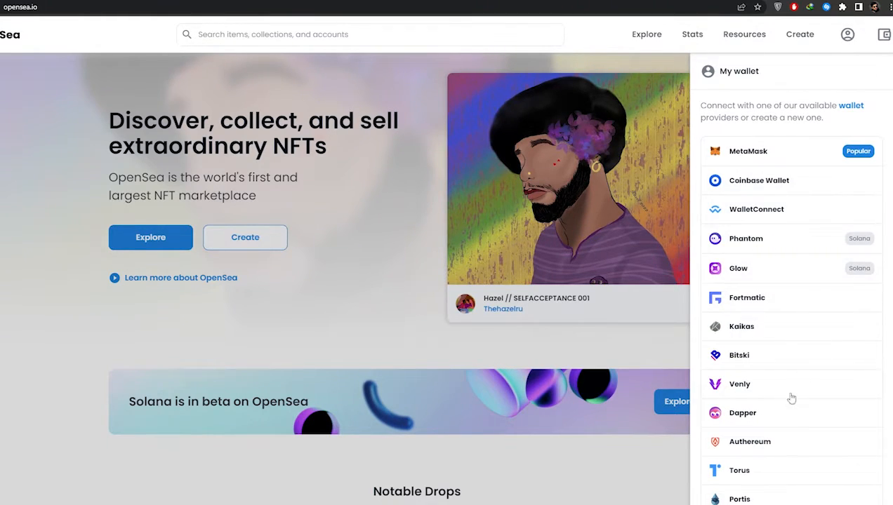
scroll(741, 388, down, 1)
scroll(743, 383, up, 1)
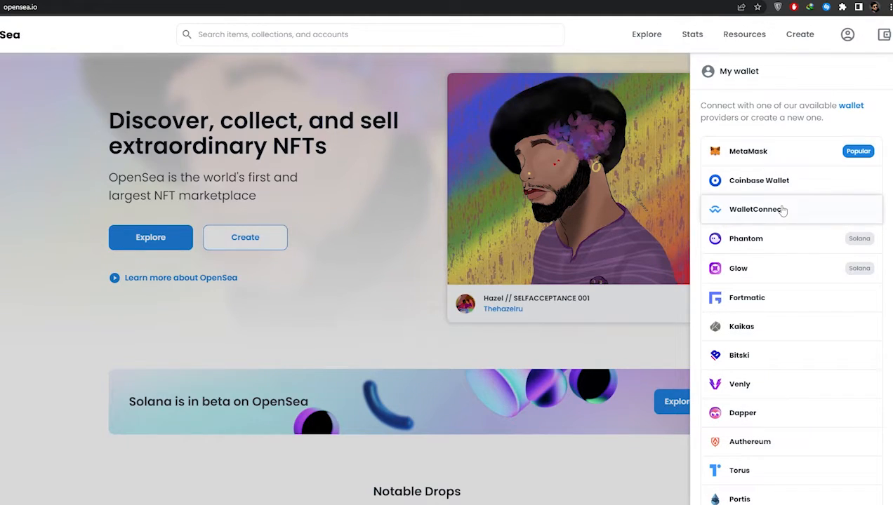
Connect the MetaMask wallet to the marketplace, entering the wallet password to unlock it.
click(810, 157)
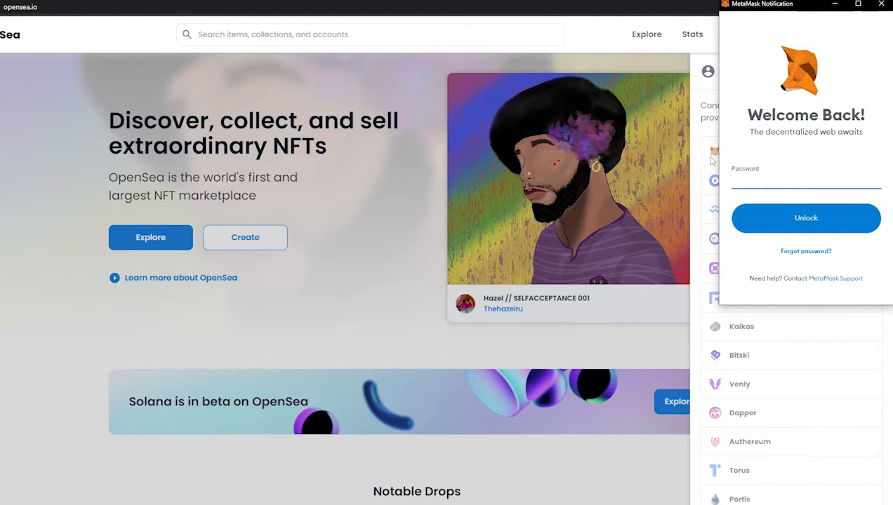
text(********)
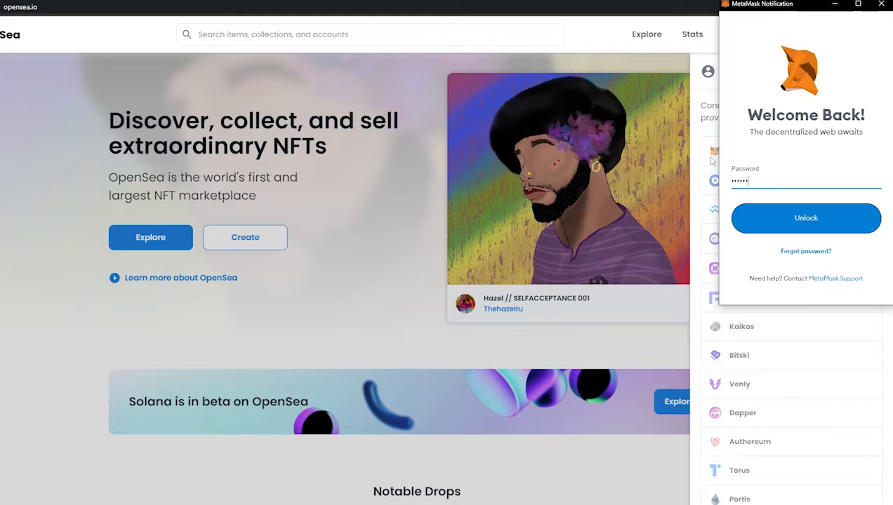
key(Return)
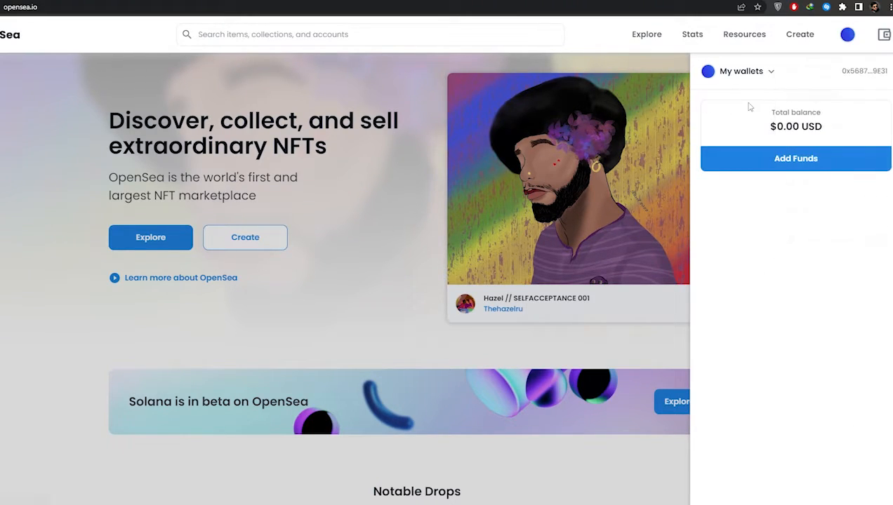
Open the Create New Item form and review its media, name, external link, description and collection fields.
click(831, 53)
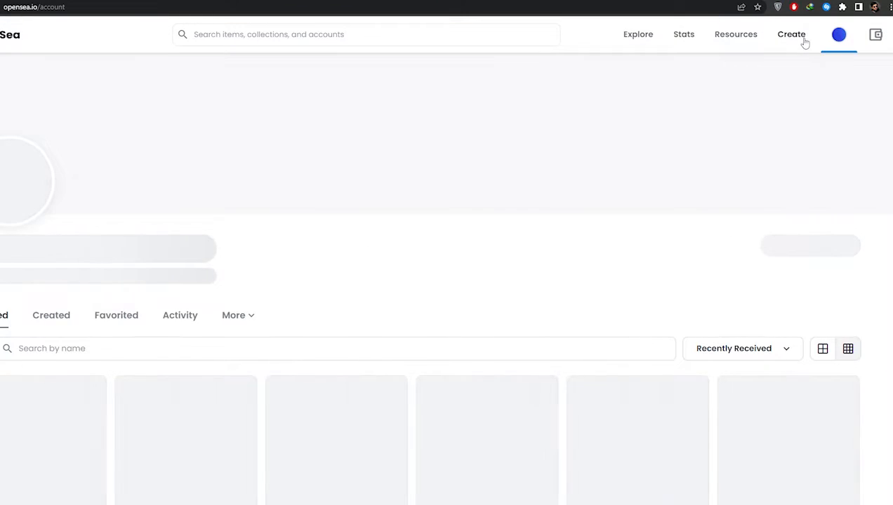
click(792, 36)
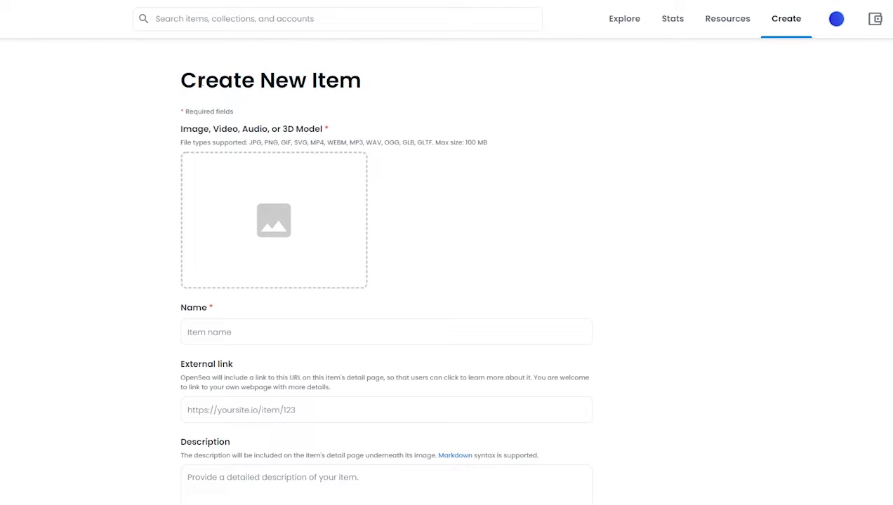
scroll(338, 65, down, 1)
scroll(335, 74, down, 3)
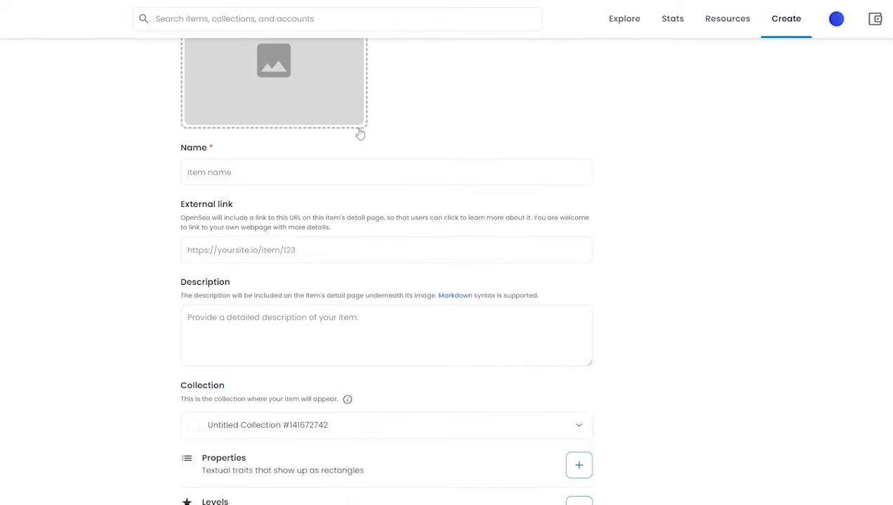
scroll(360, 133, up, 3)
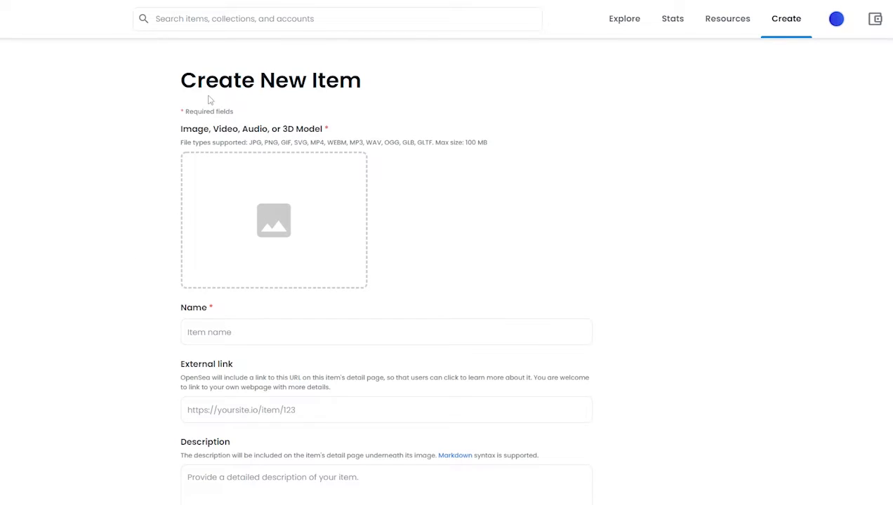
scroll(231, 267, down, 3)
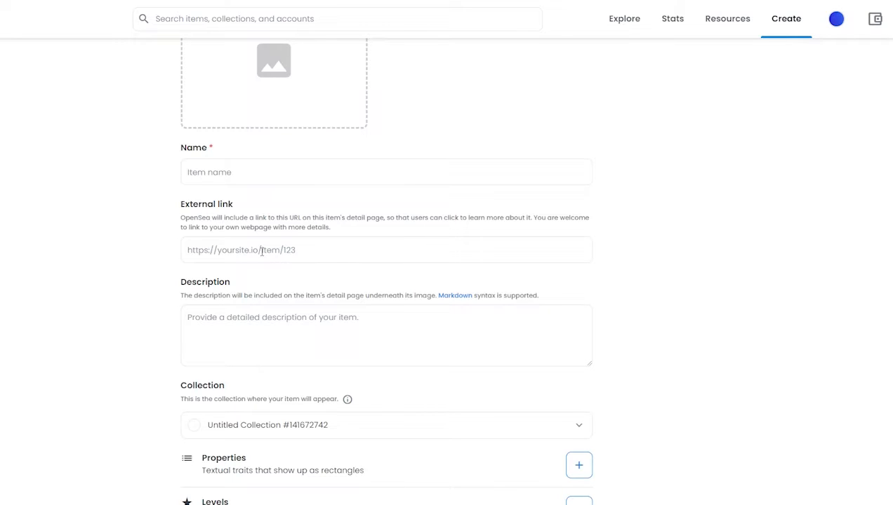
scroll(261, 251, down, 1)
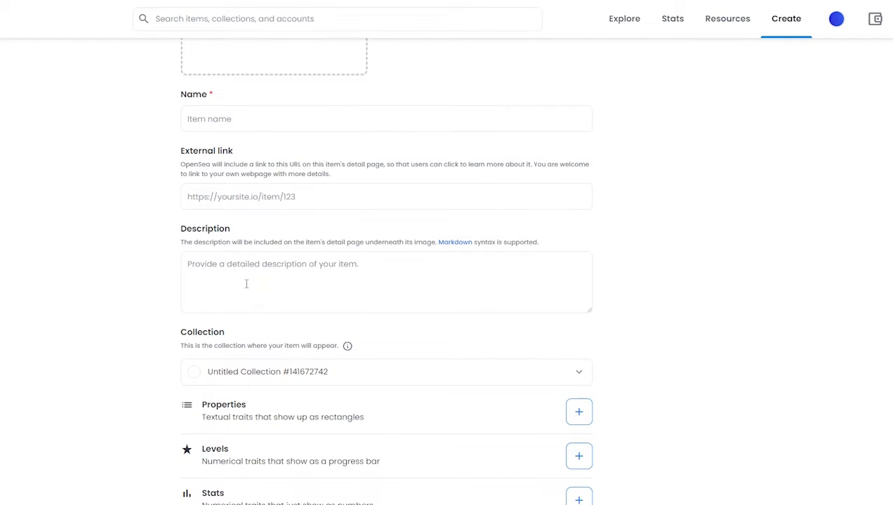
scroll(247, 283, down, 4)
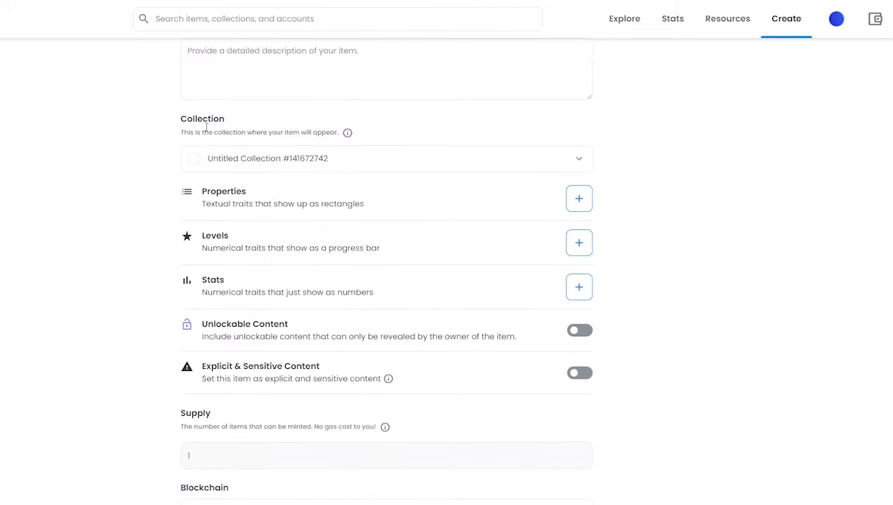
View the collections available for the new item and close the list without choosing one.
click(578, 158)
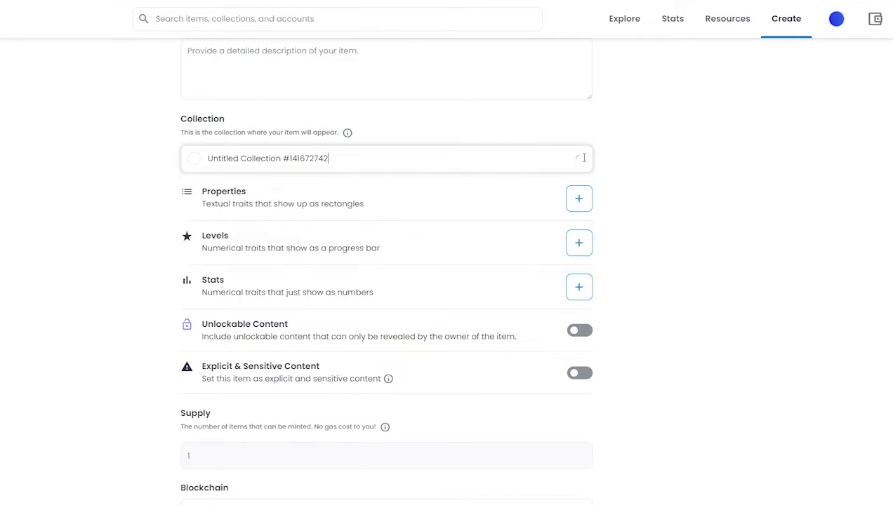
click(541, 160)
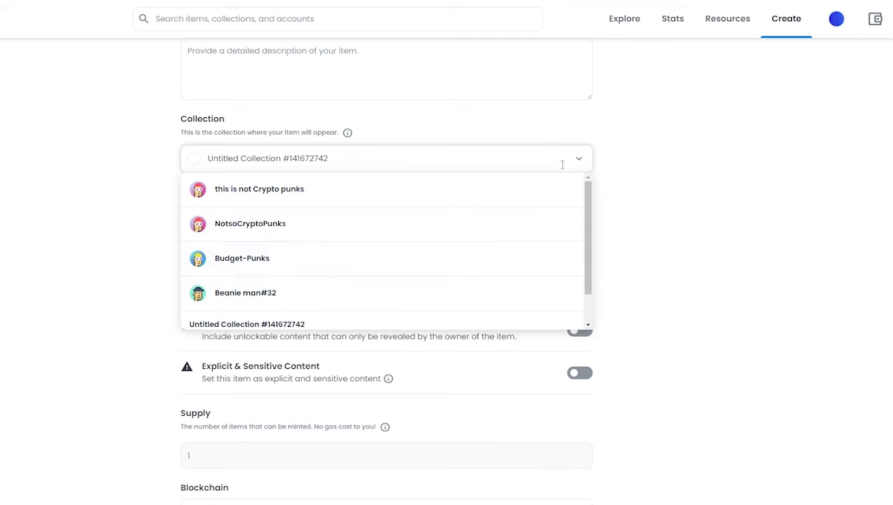
click(574, 161)
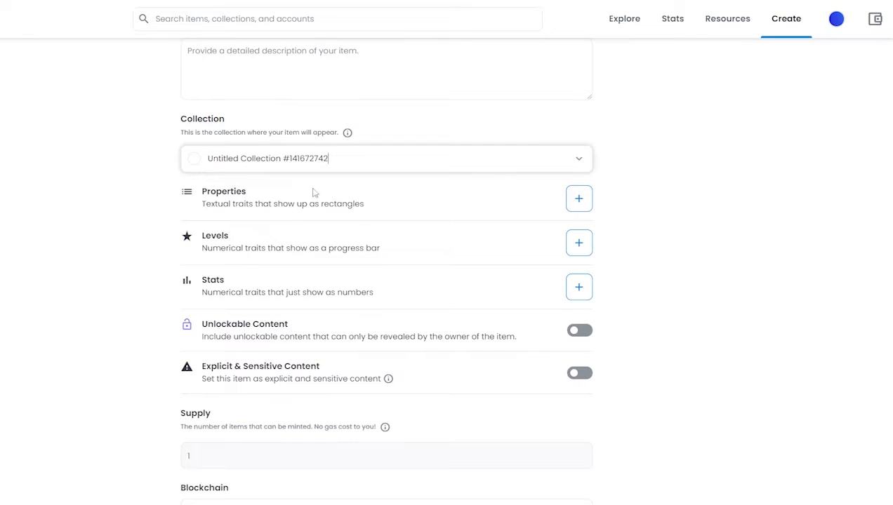
Set the new item's blockchain to Polygon.
scroll(309, 294, down, 2)
scroll(310, 293, down, 2)
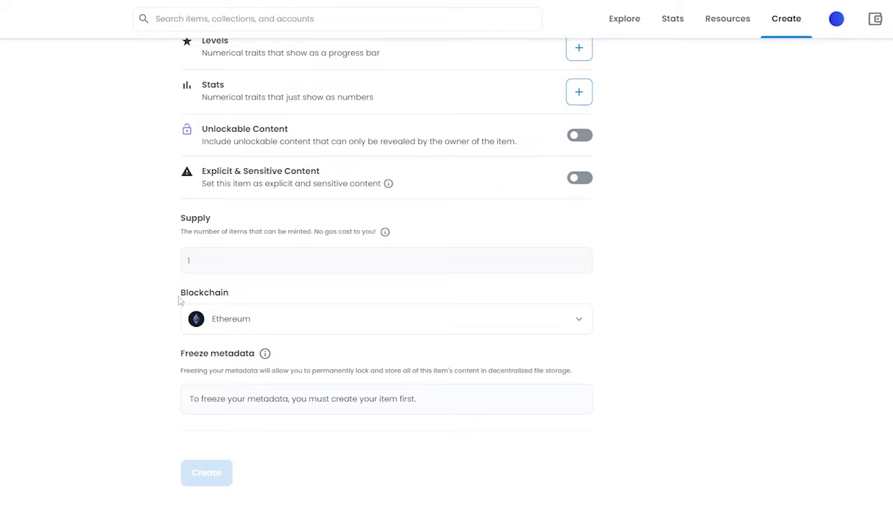
drag(177, 294, 243, 296)
click(254, 326)
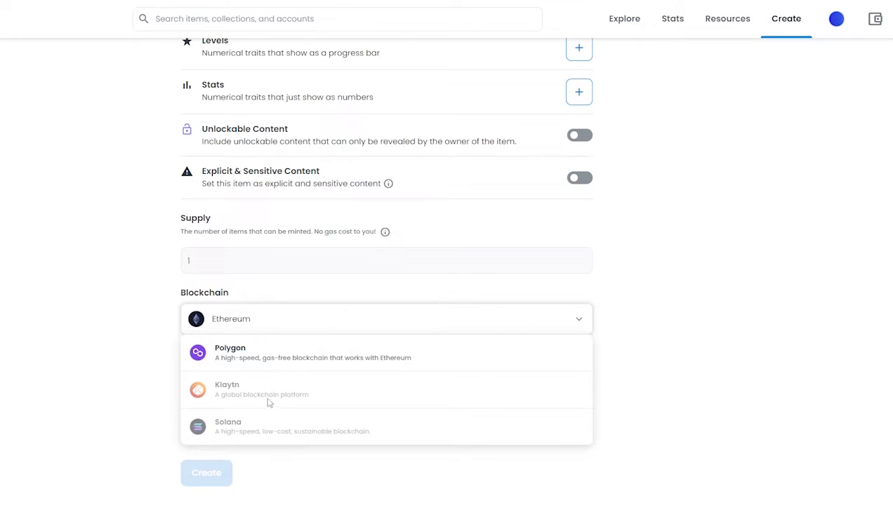
click(251, 324)
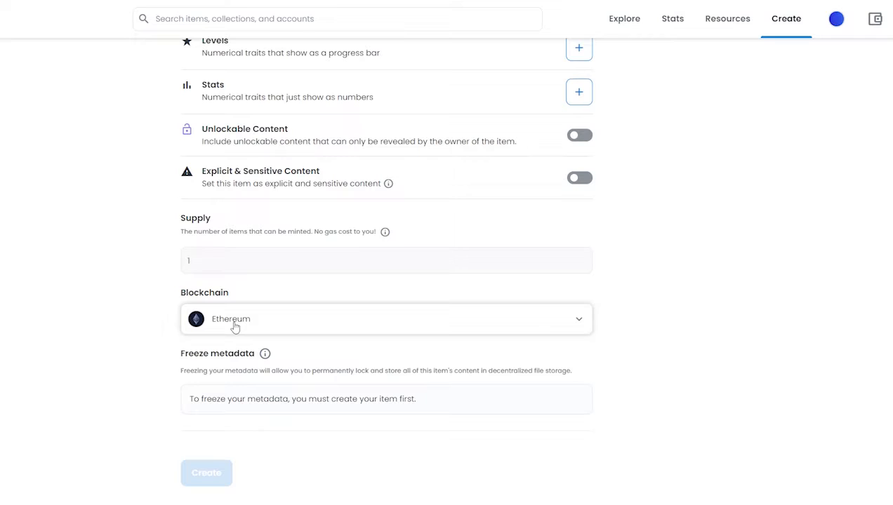
click(236, 327)
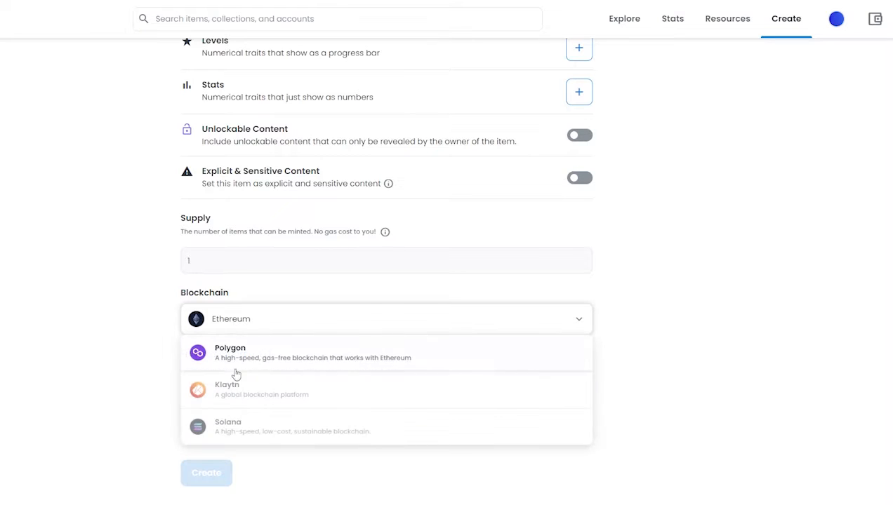
click(238, 368)
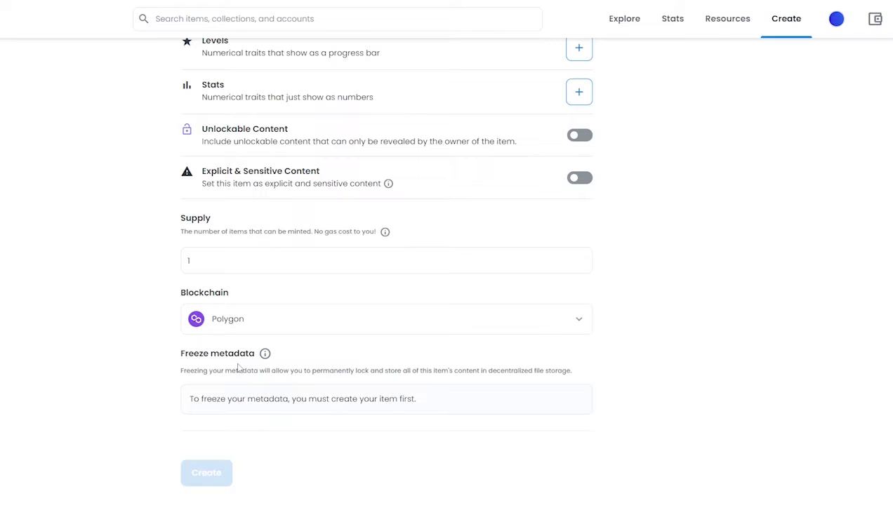
Try Ethereum as the item's blockchain and return the choice to Polygon.
click(233, 323)
click(212, 356)
click(235, 330)
click(231, 346)
click(313, 323)
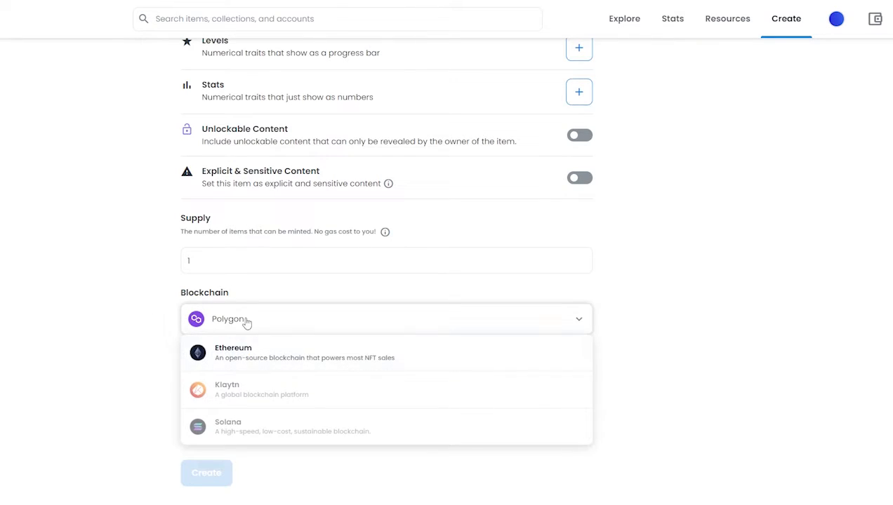
click(246, 322)
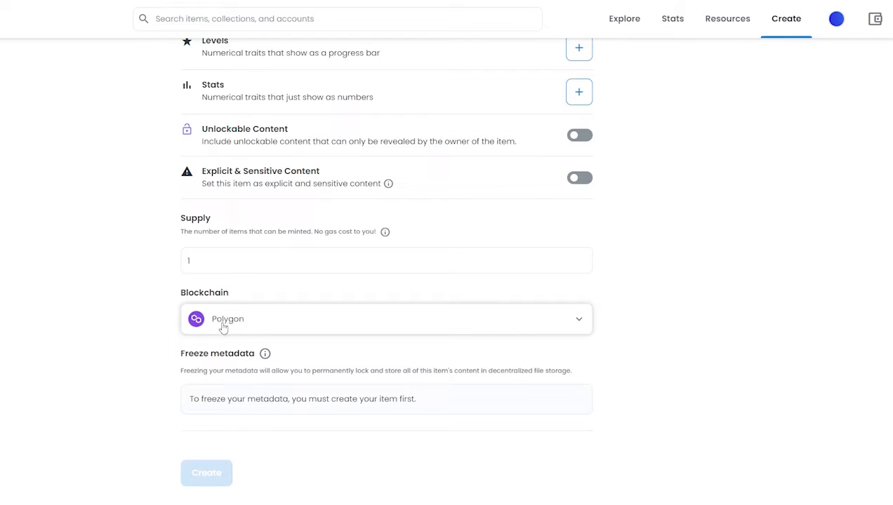
scroll(219, 318, up, 1)
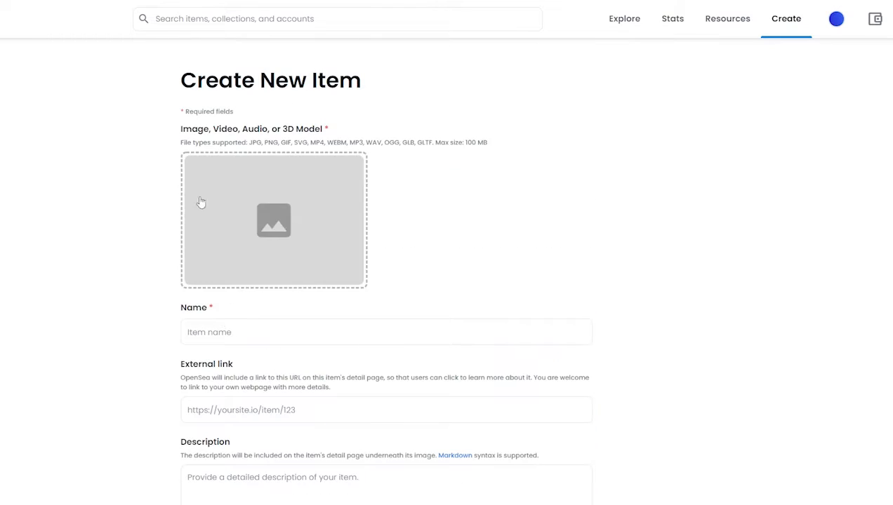
click(363, 212)
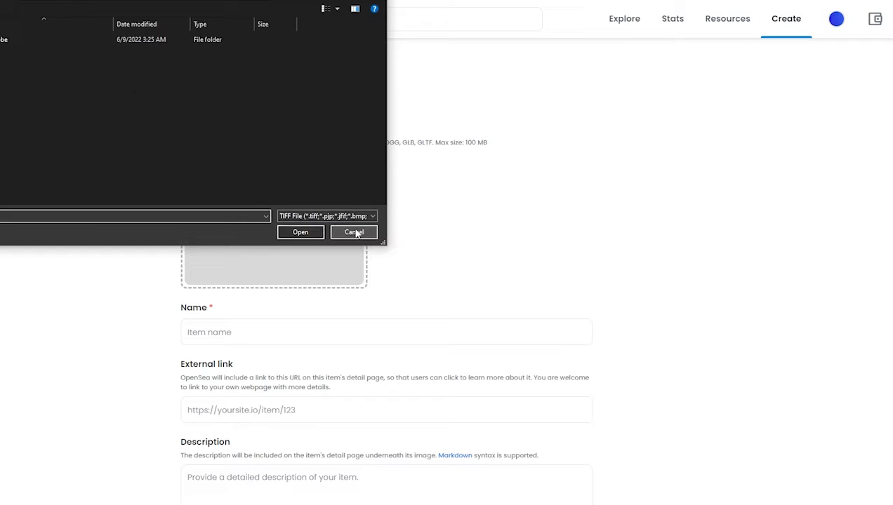
click(355, 231)
Switch to File Explorer and open the assets folder inside the extracted sample folder of the NFT directory.
click(278, 479)
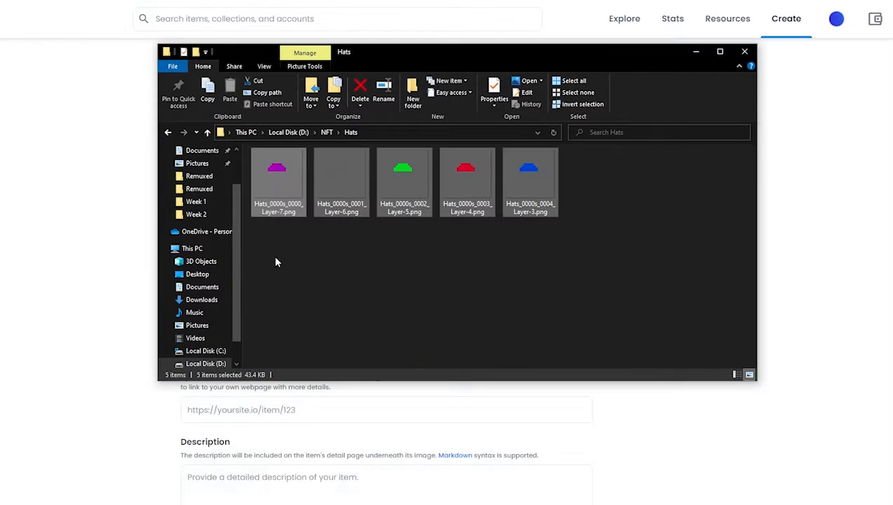
key(alt+Up)
click(295, 212)
double_click(296, 216)
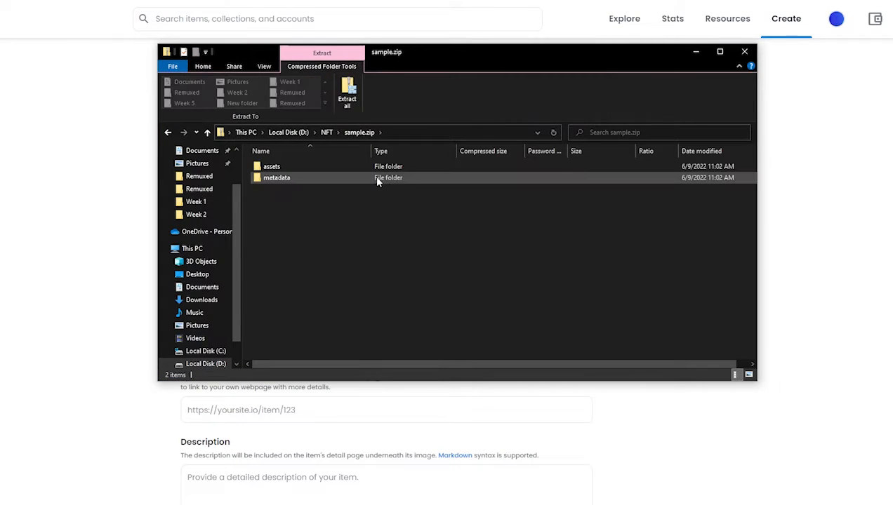
key(alt+Up)
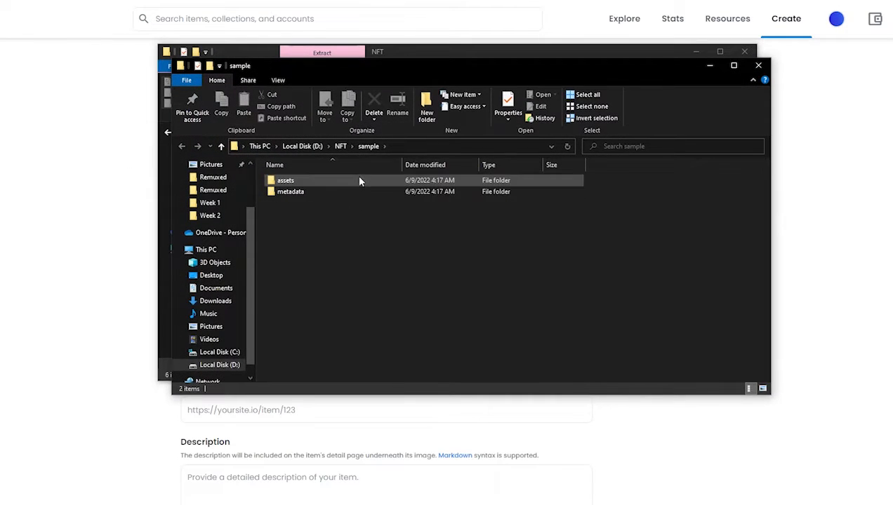
double_click(359, 181)
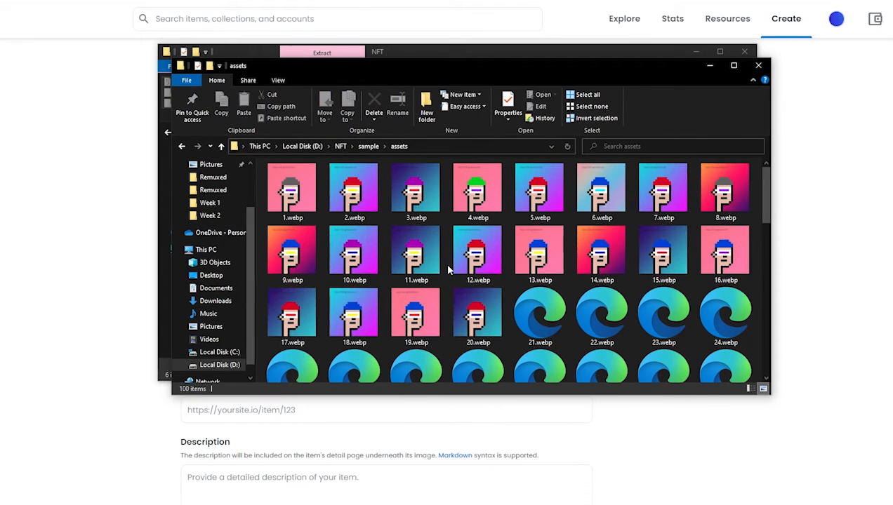
Enlarge the thumbnails in the assets folder and browse through the numbered .webp character images.
scroll(435, 272, down, 10)
scroll(404, 274, up, 10)
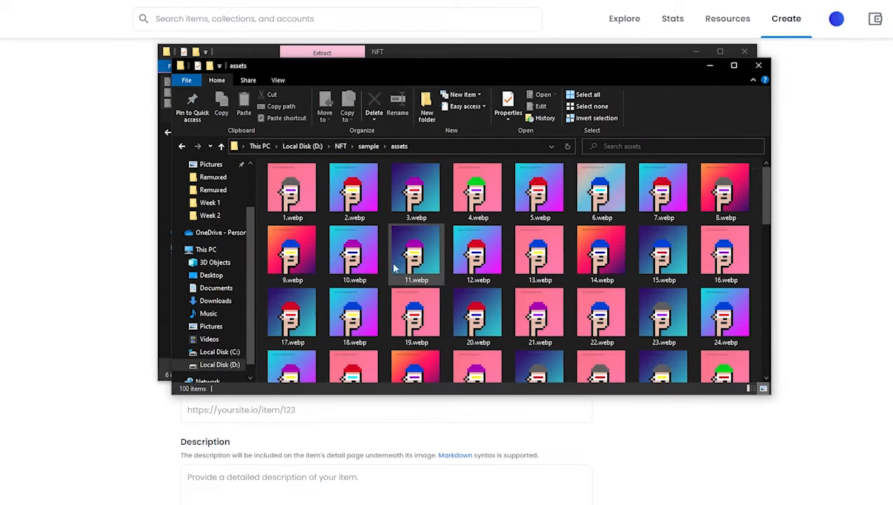
ctrl+scroll(317, 212, up, 2)
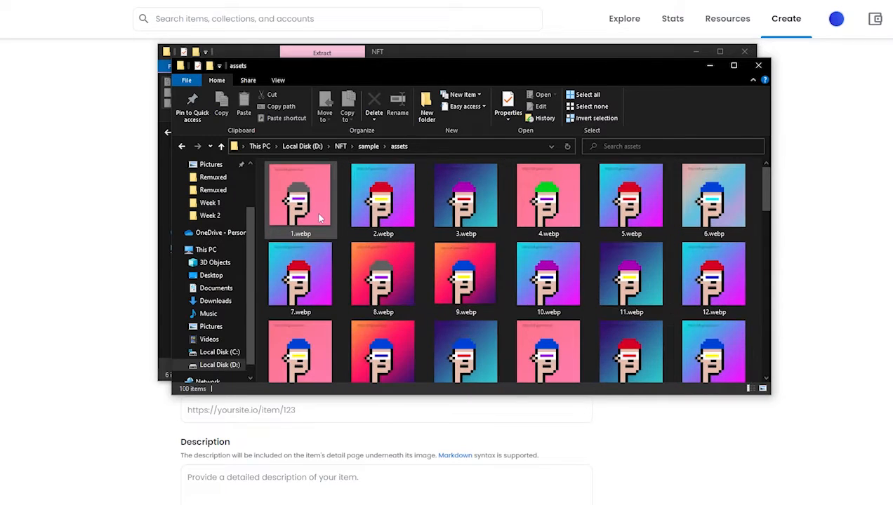
scroll(407, 259, down, 10)
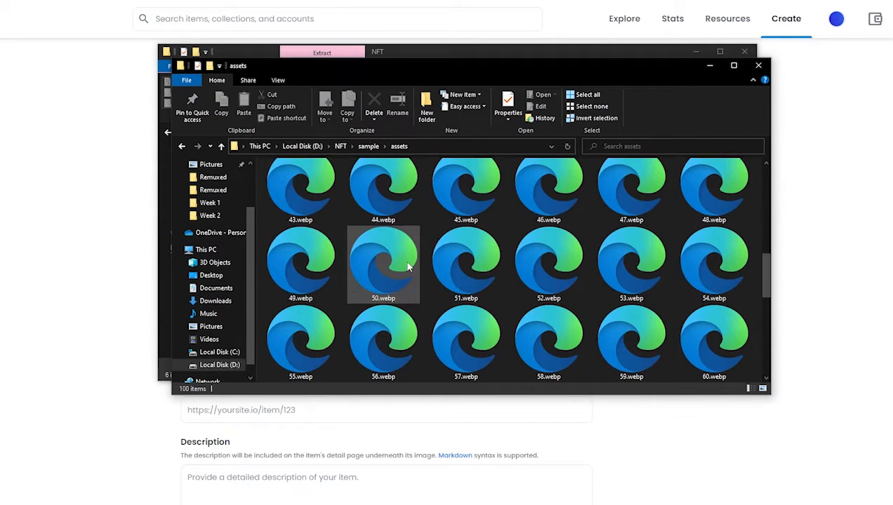
scroll(482, 282, down, 3)
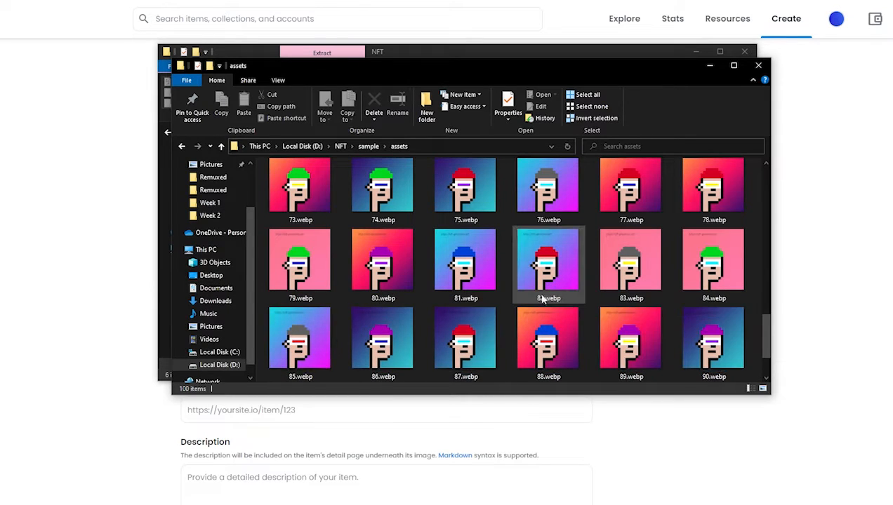
Look through all the .webp character images in the assets folder and single out 6.webp.
scroll(484, 305, down, 2)
drag(766, 355, 766, 184)
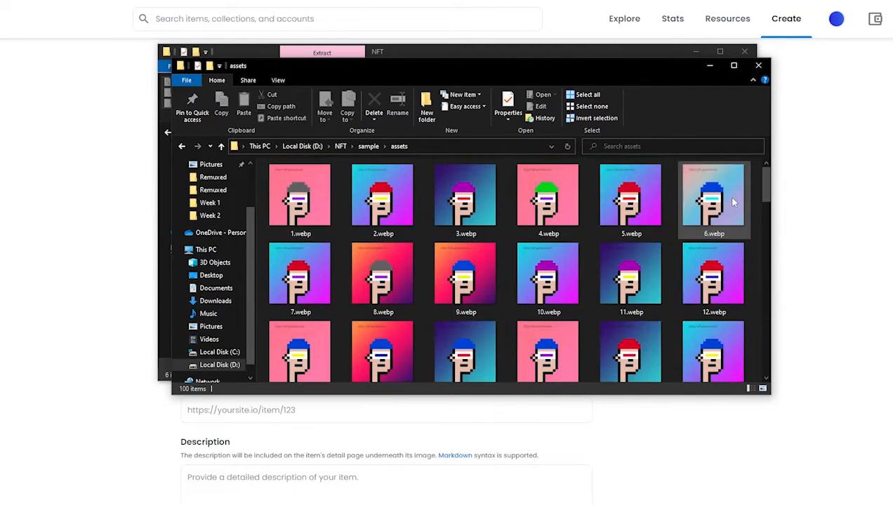
click(713, 203)
scroll(712, 202, down, 1)
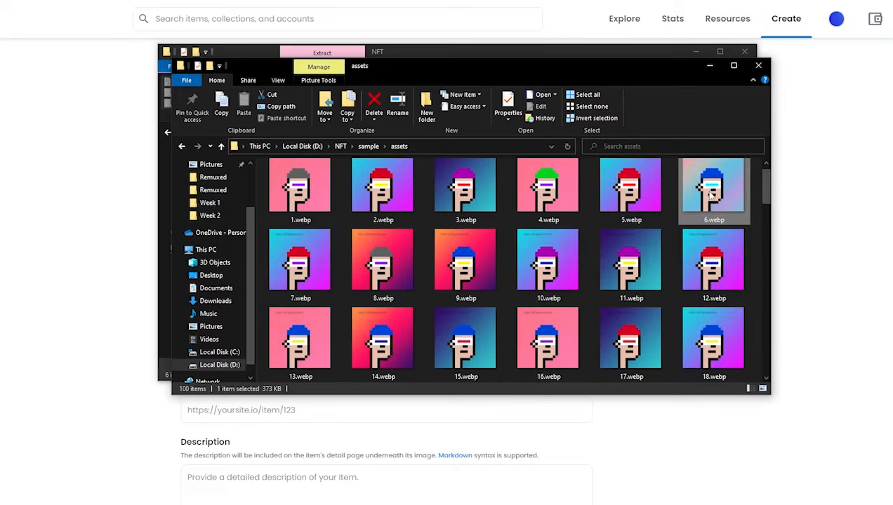
scroll(712, 201, down, 3)
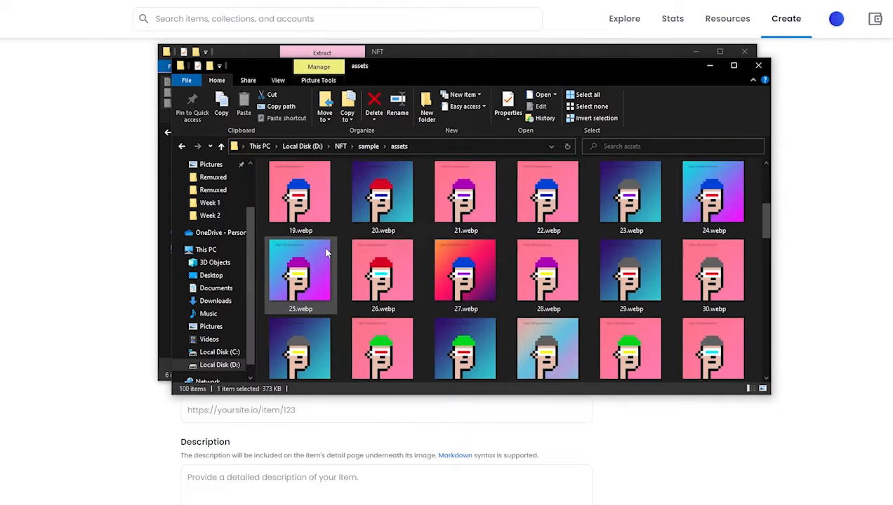
scroll(546, 222, down, 2)
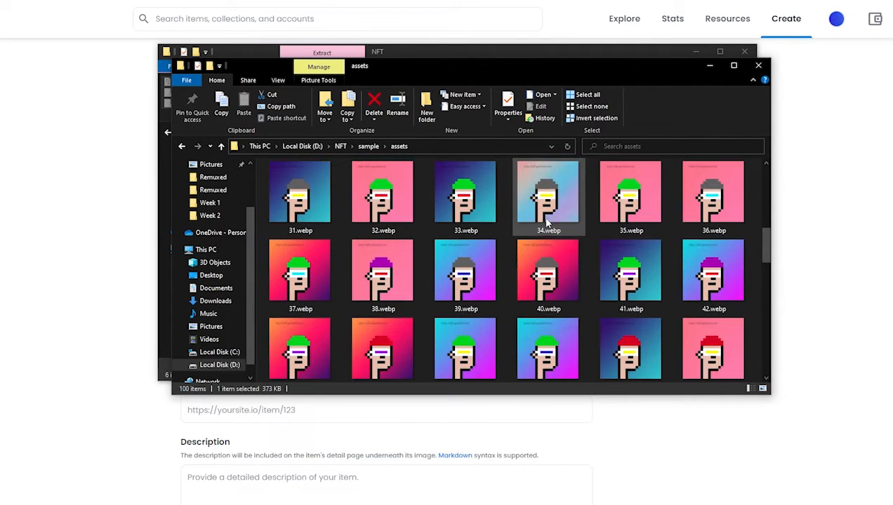
scroll(546, 202, down, 7)
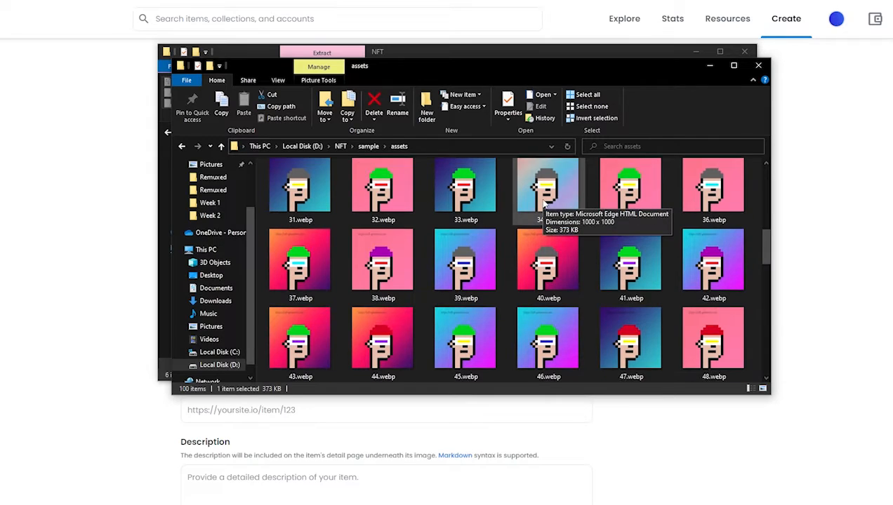
scroll(644, 316, down, 2)
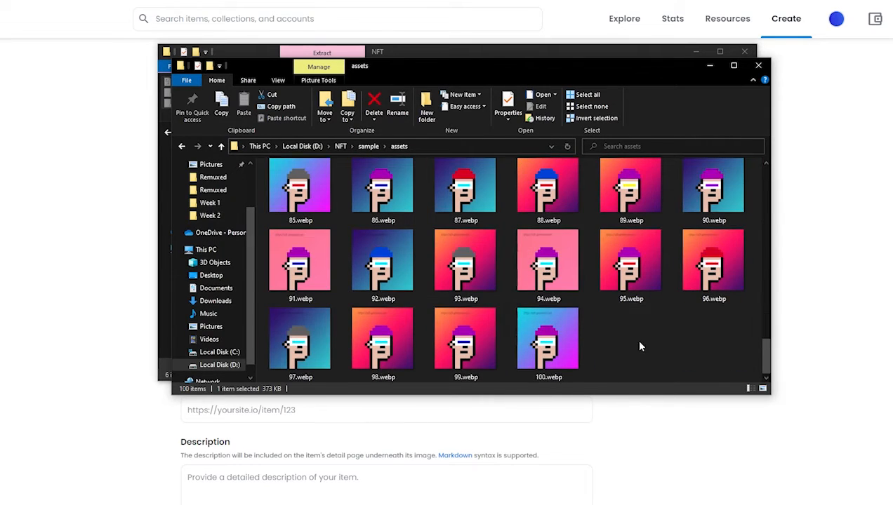
scroll(667, 280, up, 15)
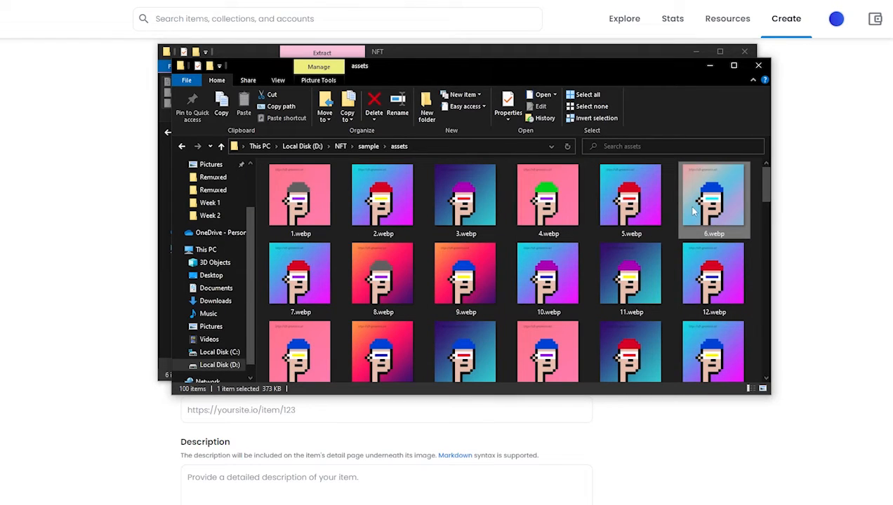
View 6.webp at full size in the browser and check the layers and collection options on nft-generator.art.
double_click(733, 178)
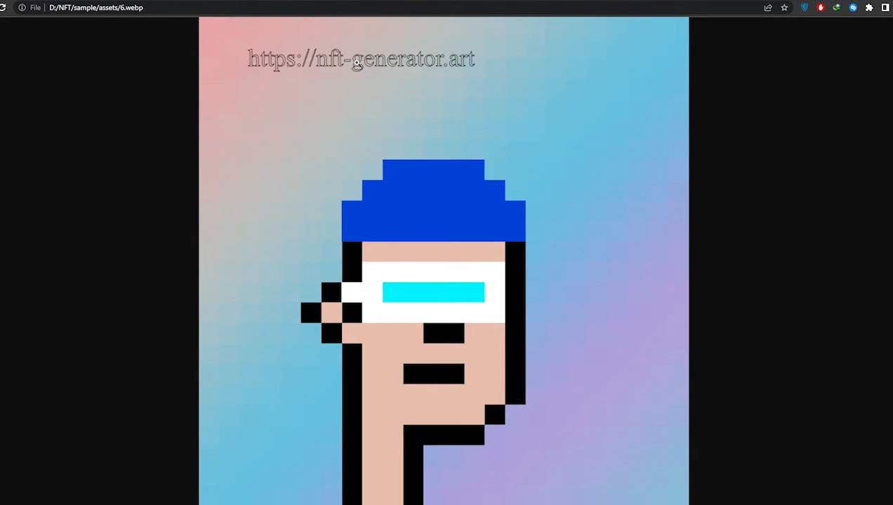
click(519, 1)
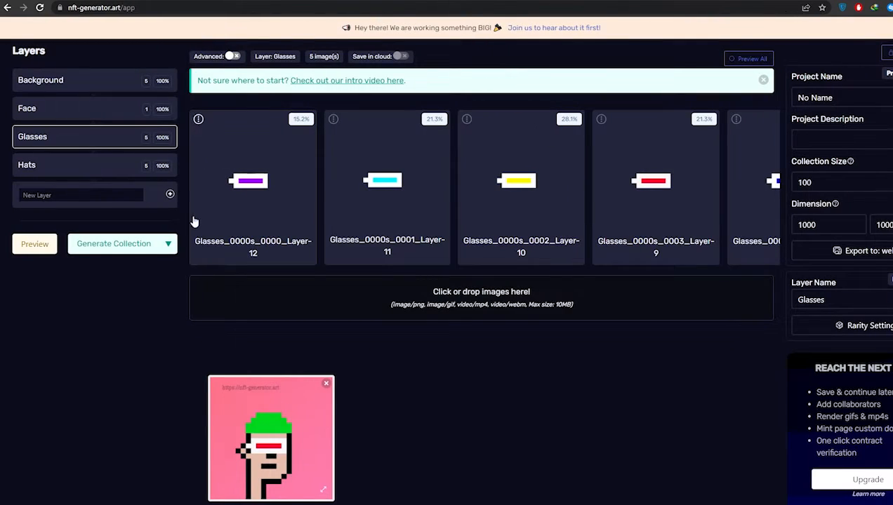
scroll(188, 221, down, 3)
scroll(188, 221, up, 3)
click(169, 247)
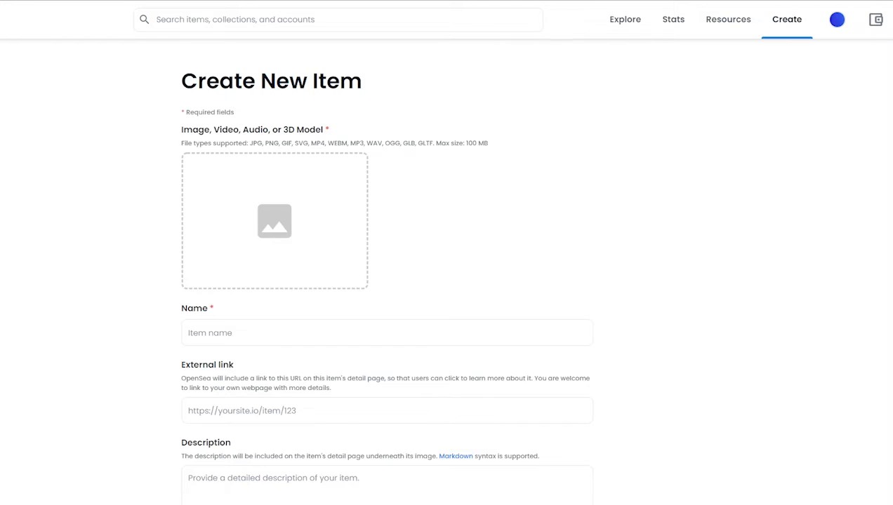
Upload 6.webp from the assets folder as the new OpenSea item's image and name the item Cyber Punks.
mouse_move(180, 503)
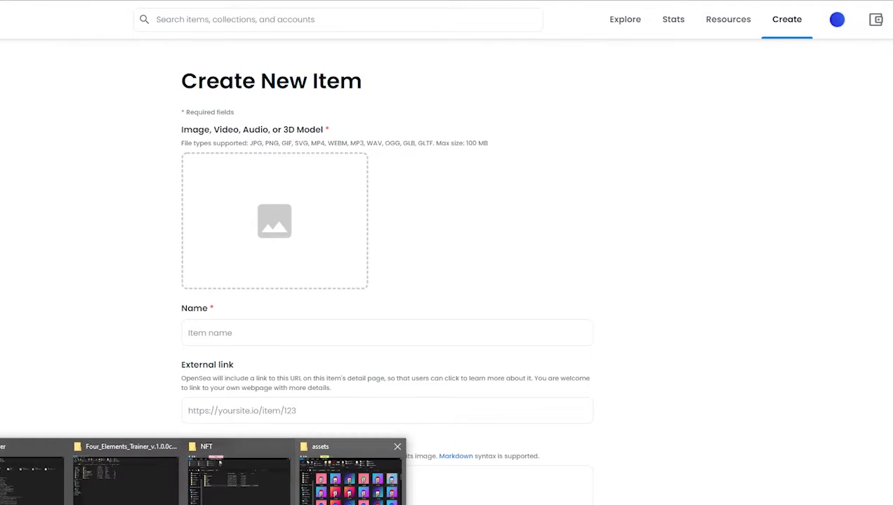
click(352, 476)
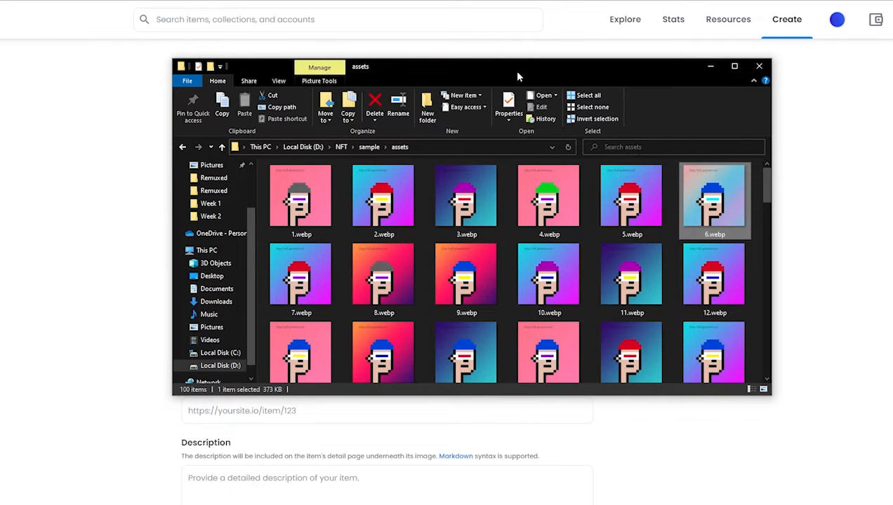
drag(513, 71, 640, 84)
drag(832, 210, 219, 213)
click(223, 332)
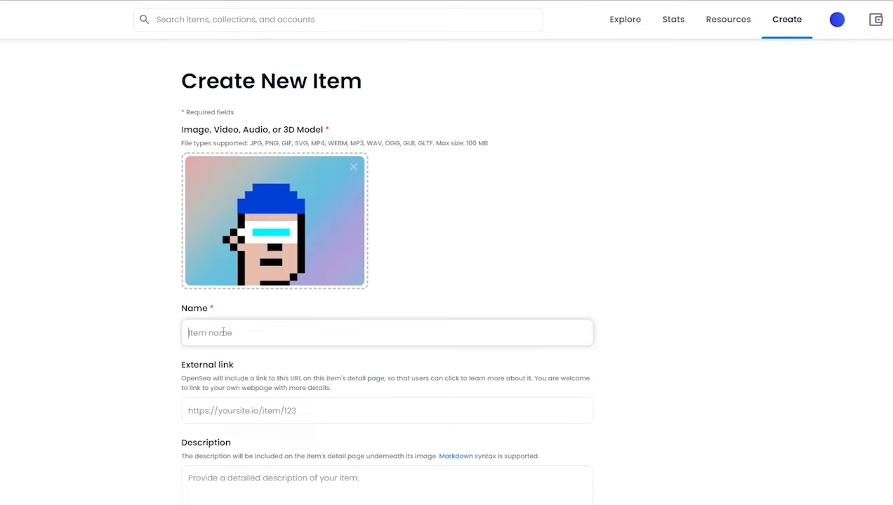
text(Cyber Punks)
Try Cyber Punks as the item's description and clear the description text again.
scroll(267, 217, down, 4)
click(267, 216)
text(Cyber Punks)
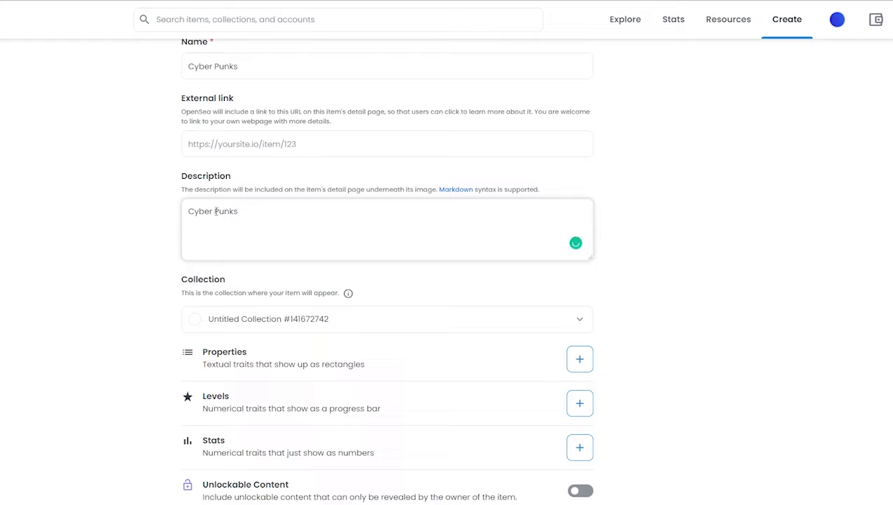
drag(297, 210, 149, 215)
key(BackSpace)
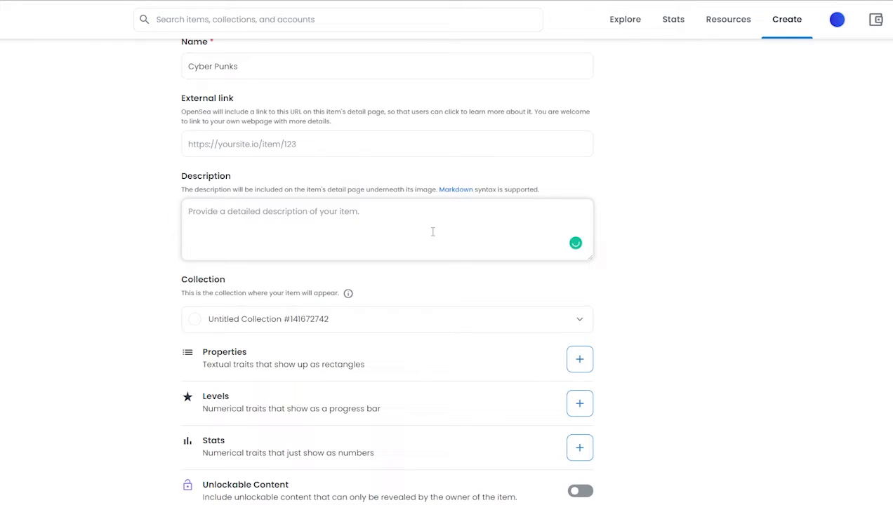
click(177, 232)
scroll(176, 266, up, 3)
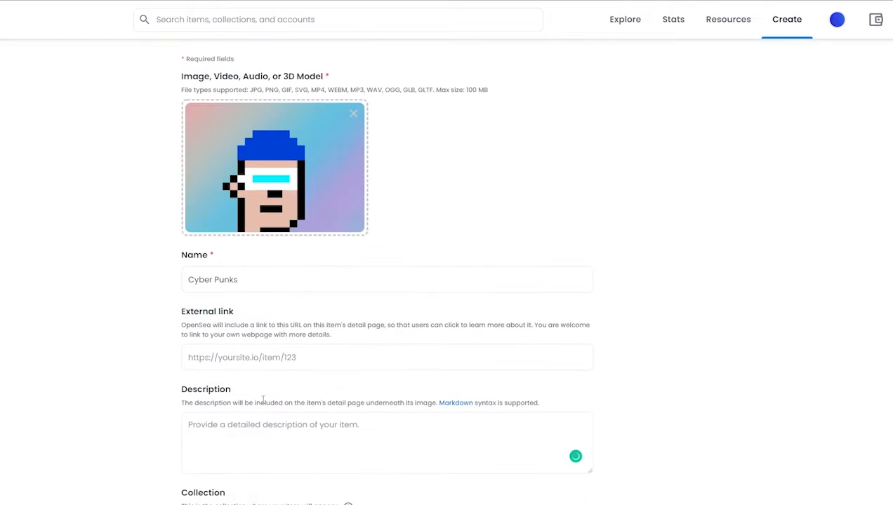
scroll(259, 398, down, 2)
scroll(217, 339, down, 2)
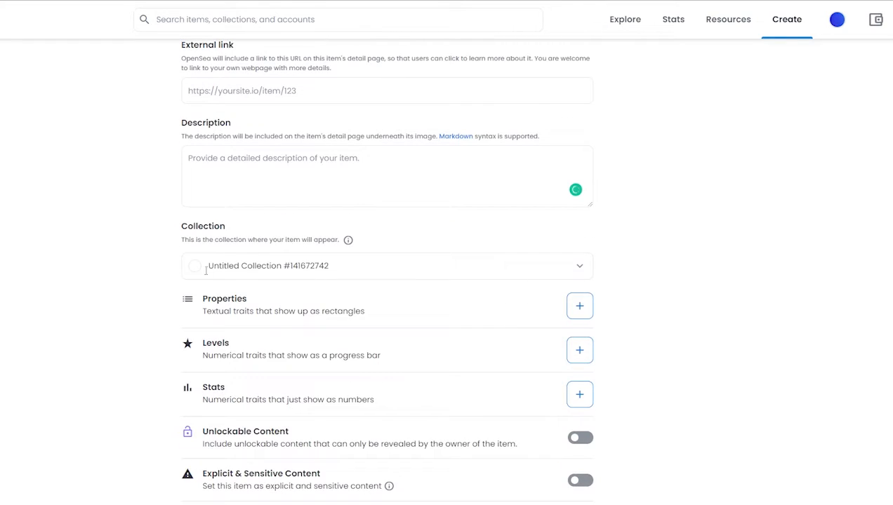
scroll(245, 281, down, 2)
scroll(238, 231, up, 6)
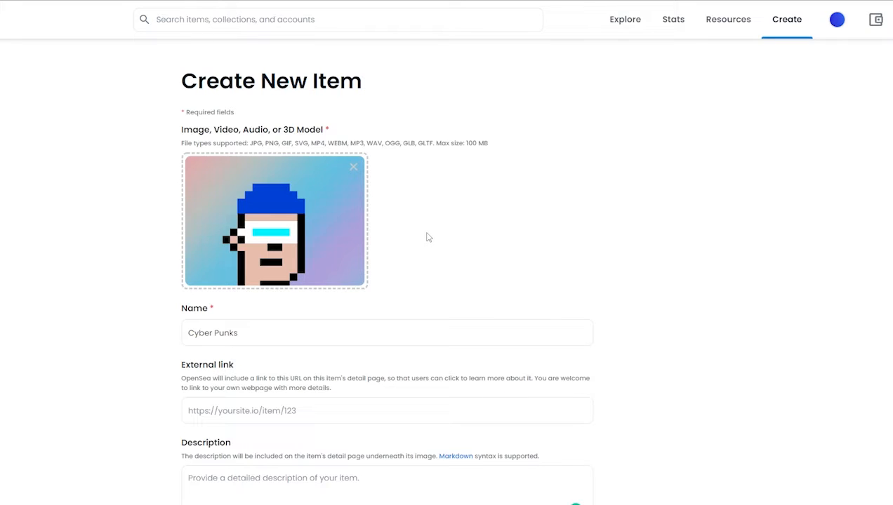
Add a property of type Background with the name Rare Gradient to the item and save it.
scroll(425, 237, down, 5)
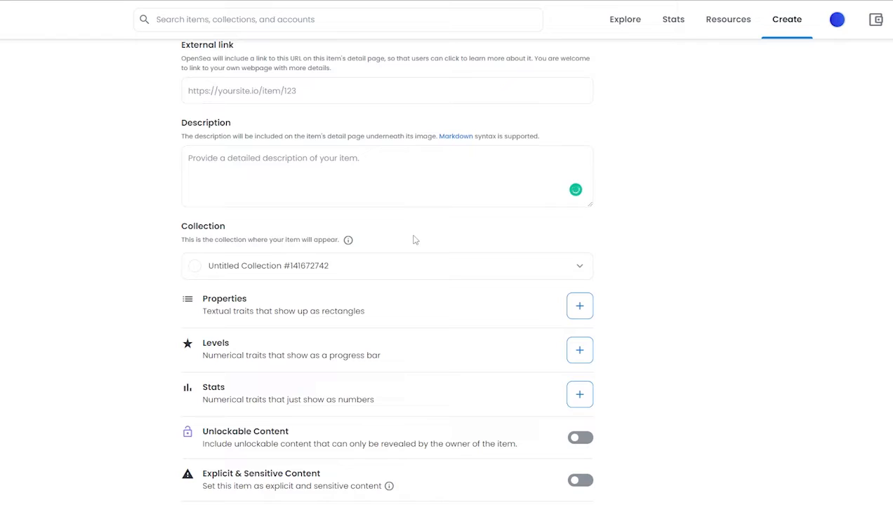
click(574, 306)
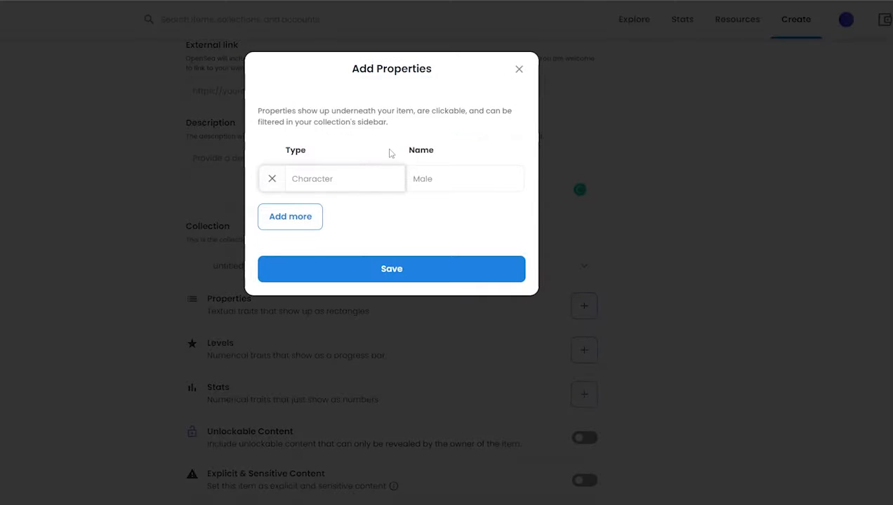
click(334, 175)
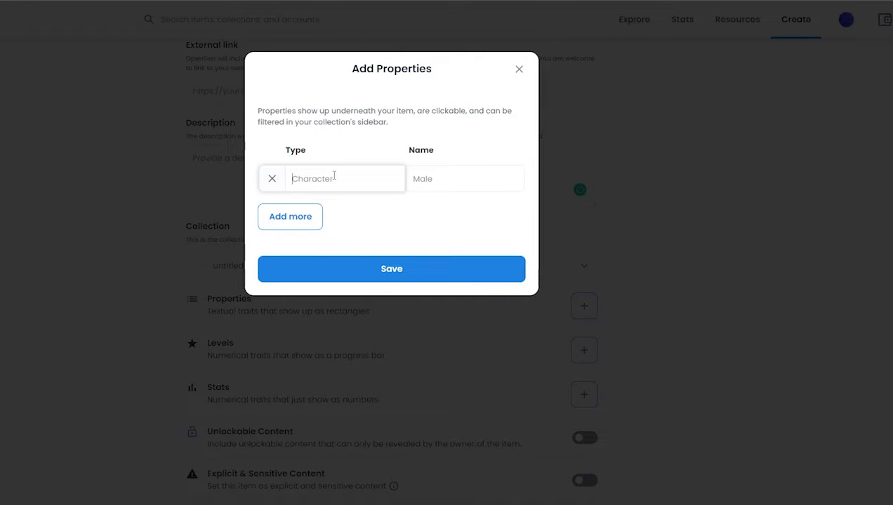
text(Background)
click(419, 186)
text(Rare Gradient)
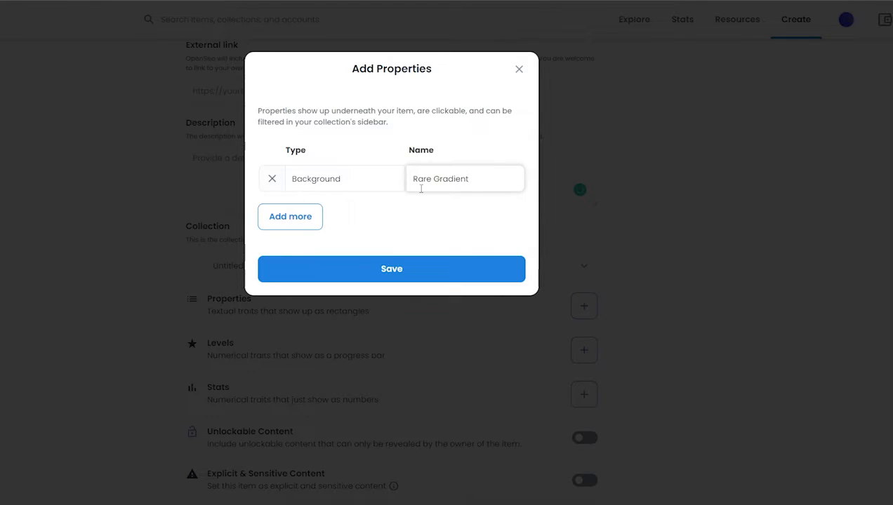
click(407, 272)
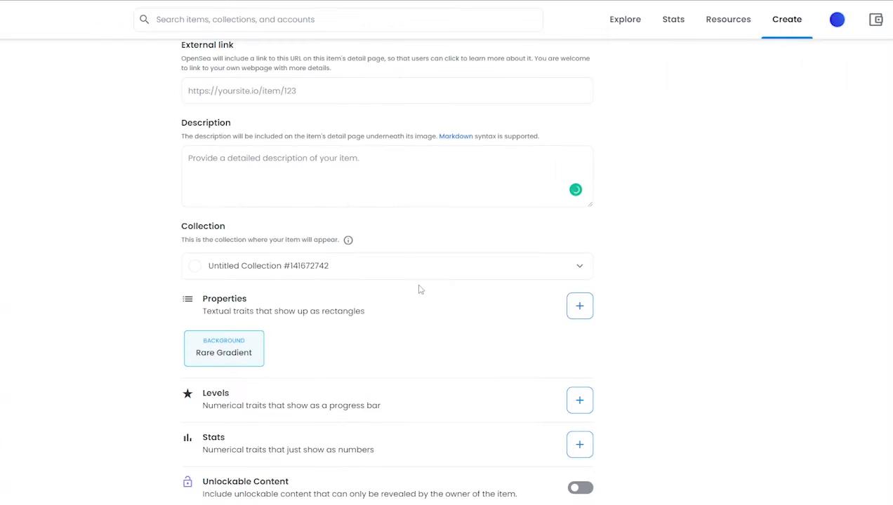
Set the item's supply to 5 and view the available blockchain options.
scroll(227, 366, up, 5)
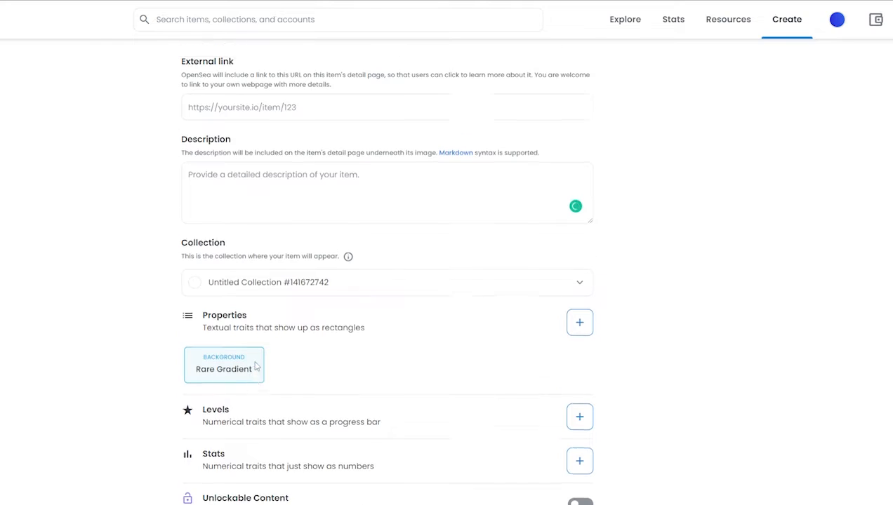
scroll(316, 255, down, 4)
scroll(360, 261, down, 4)
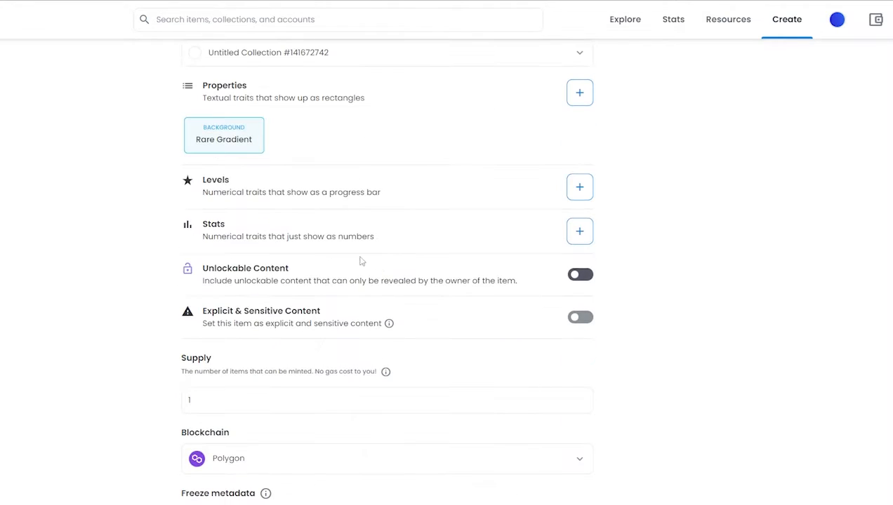
scroll(327, 284, down, 2)
scroll(276, 272, up, 1)
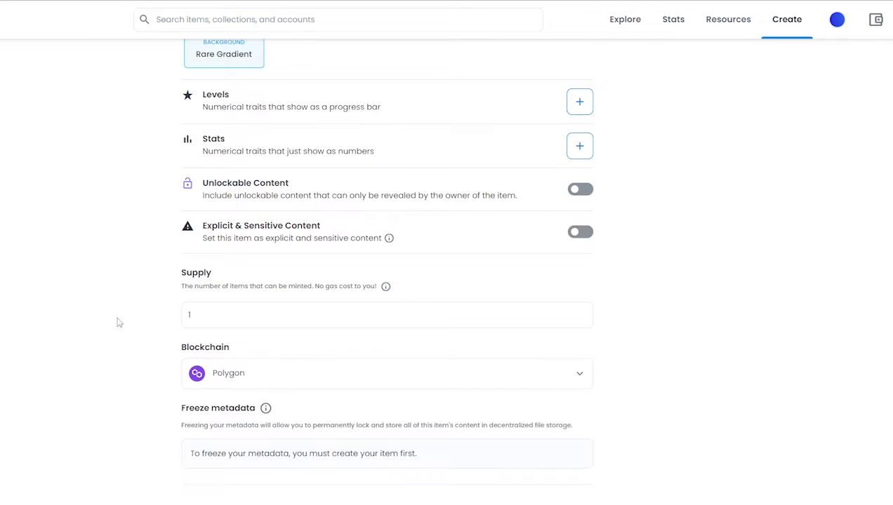
click(216, 309)
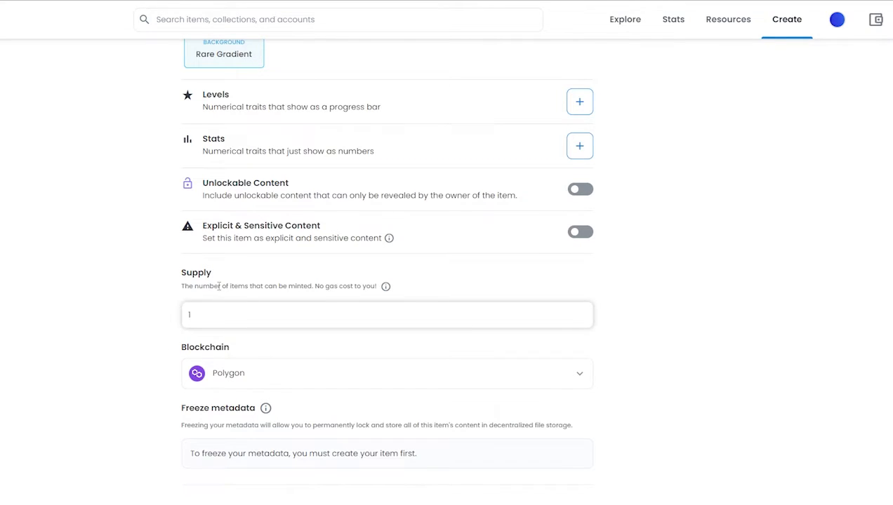
click(142, 316)
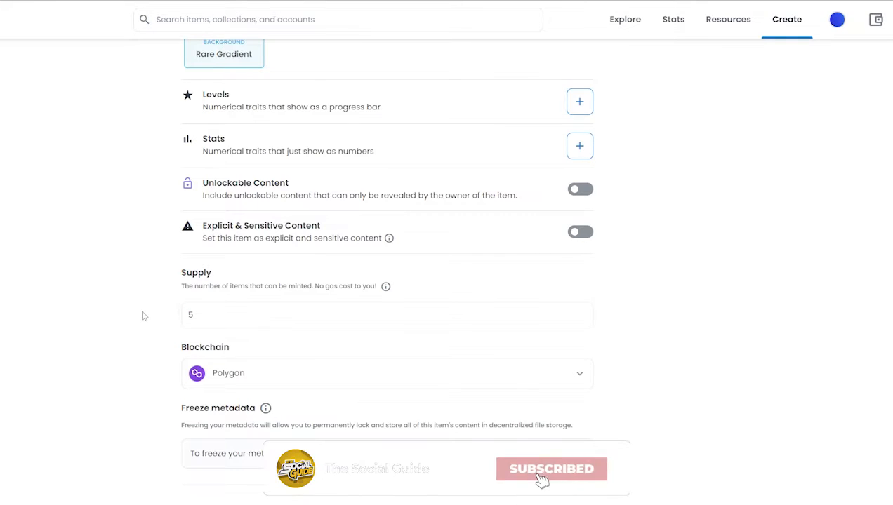
click(247, 377)
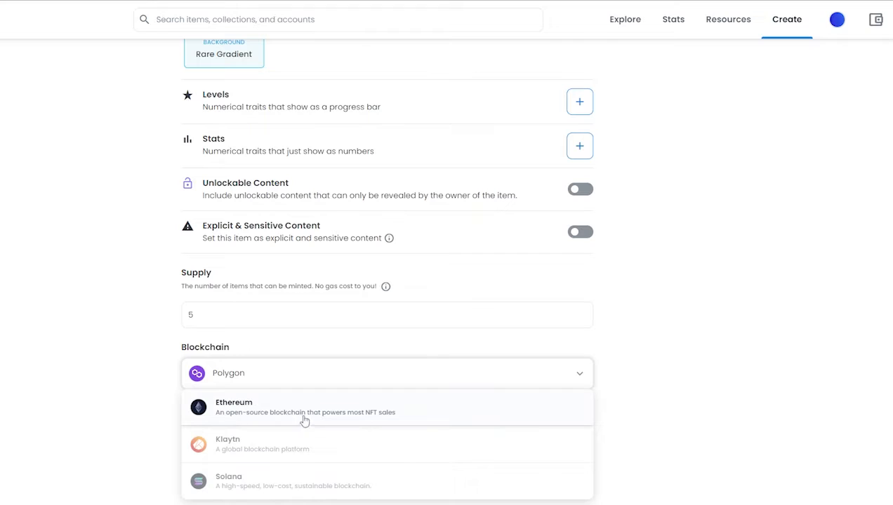
click(175, 327)
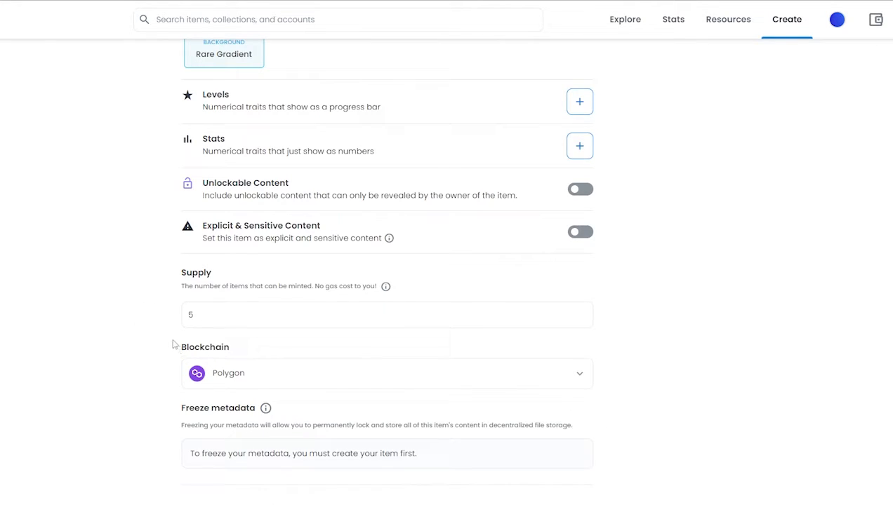
Create the Cyber Punks item, pass the human check by selecting all images with bicycles, and dismiss the creation notice.
scroll(162, 332, down, 1)
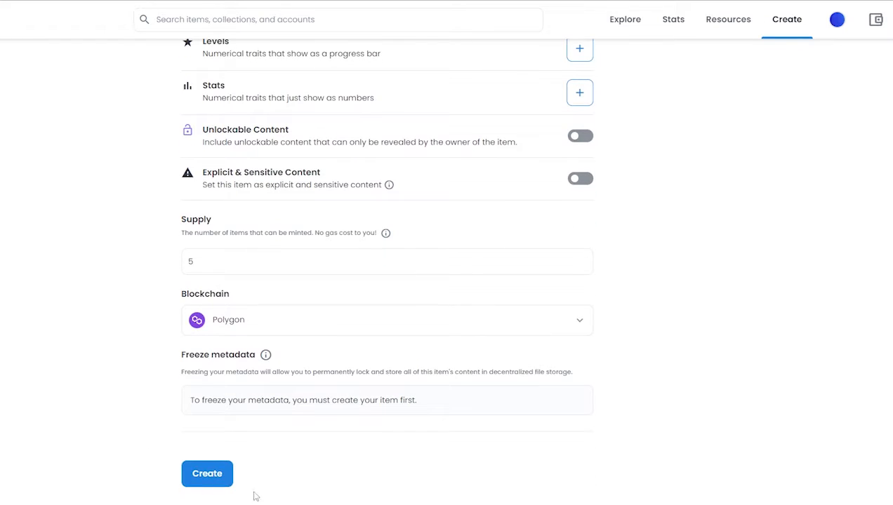
scroll(242, 489, up, 7)
scroll(237, 480, down, 7)
click(223, 478)
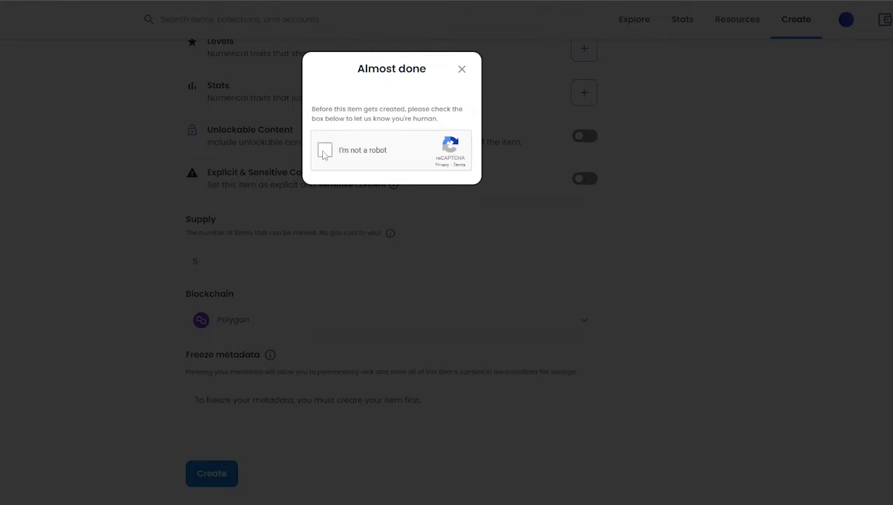
click(321, 150)
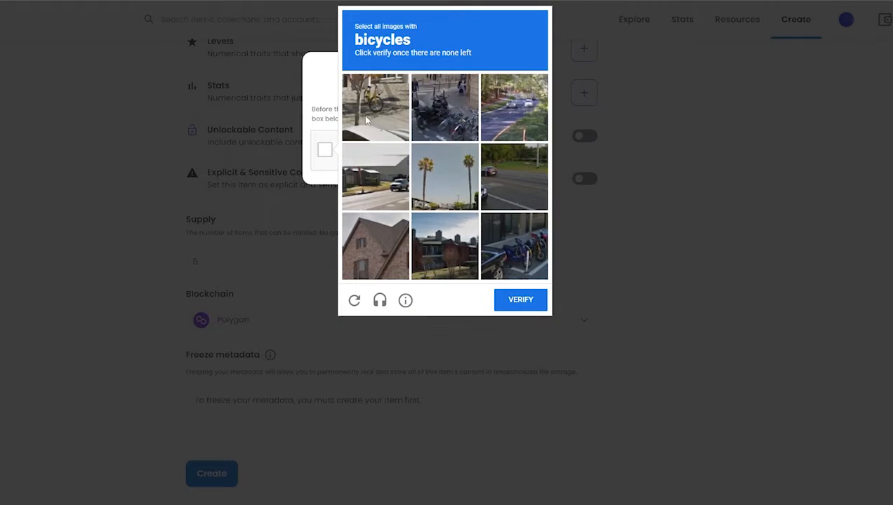
click(442, 107)
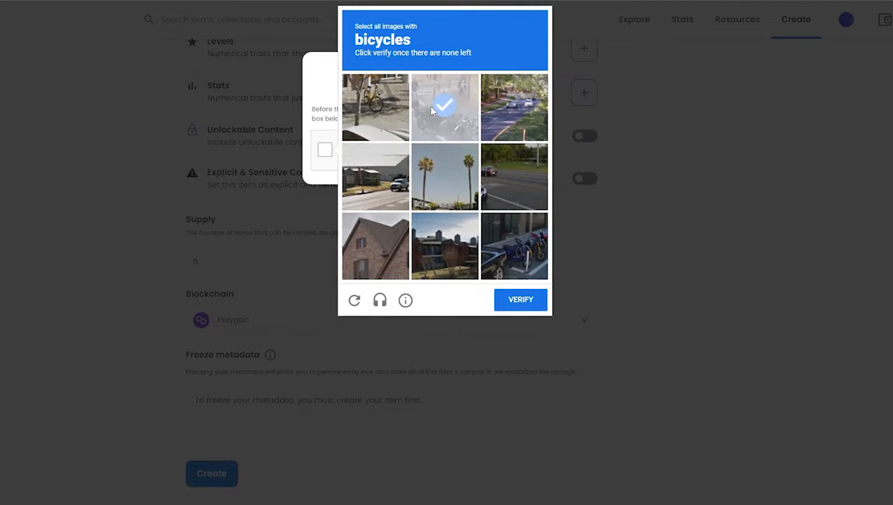
click(383, 113)
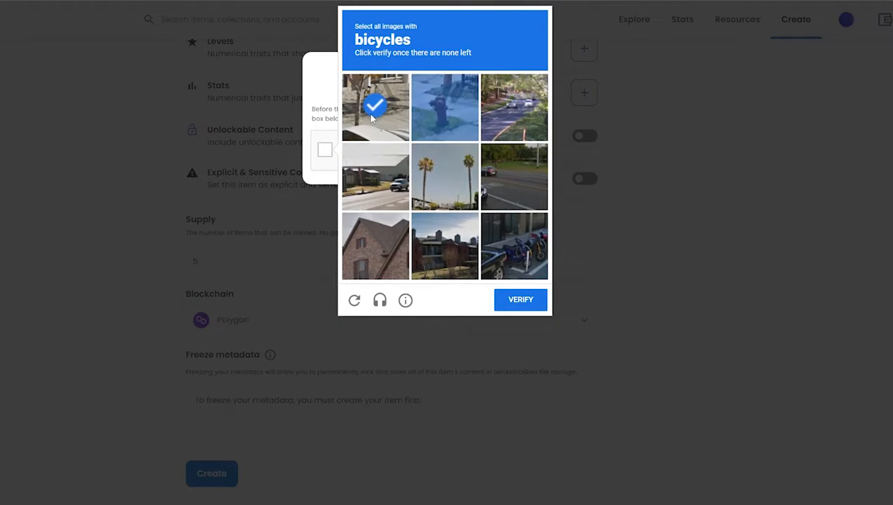
click(522, 259)
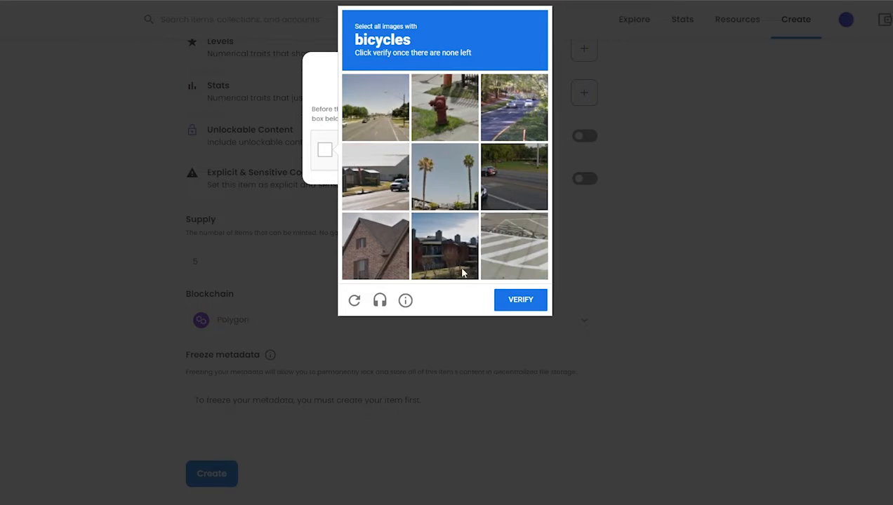
click(516, 302)
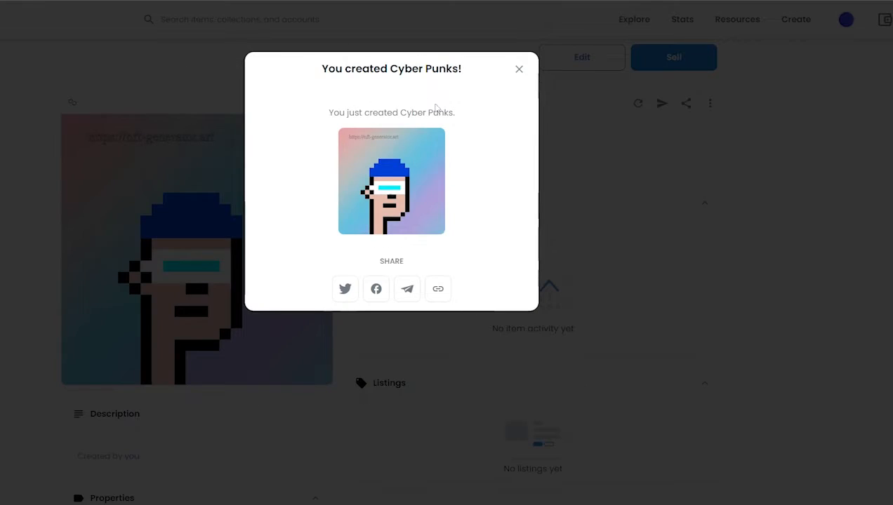
click(520, 72)
Look over the new Cyber Punks item page, from its image and price history down to its item activity.
scroll(323, 379, down, 5)
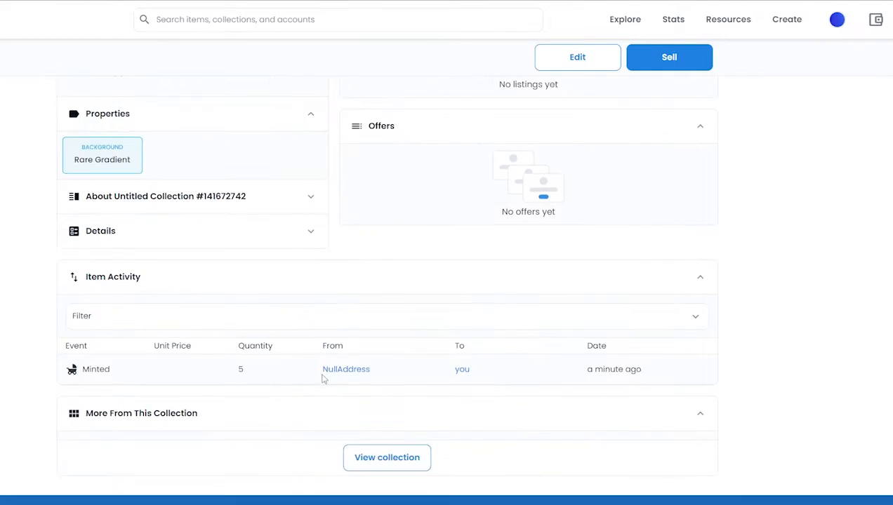
scroll(328, 378, up, 5)
scroll(195, 349, down, 6)
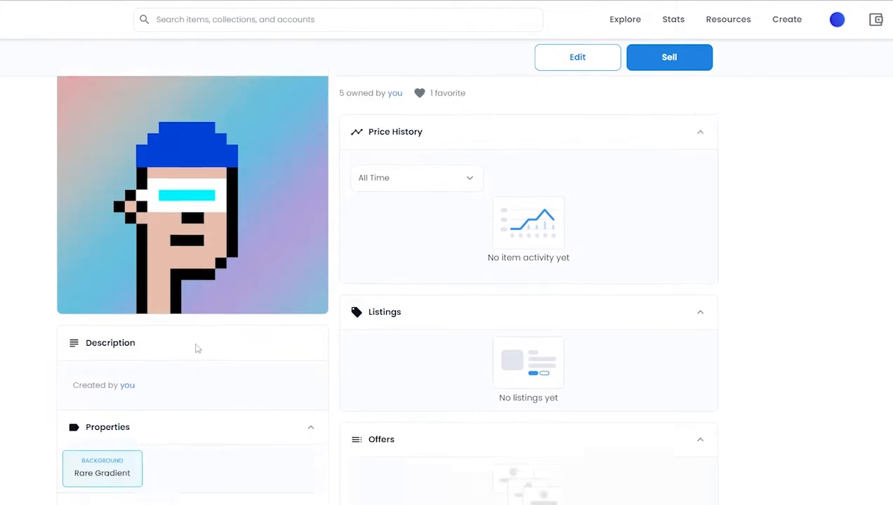
scroll(345, 398, up, 6)
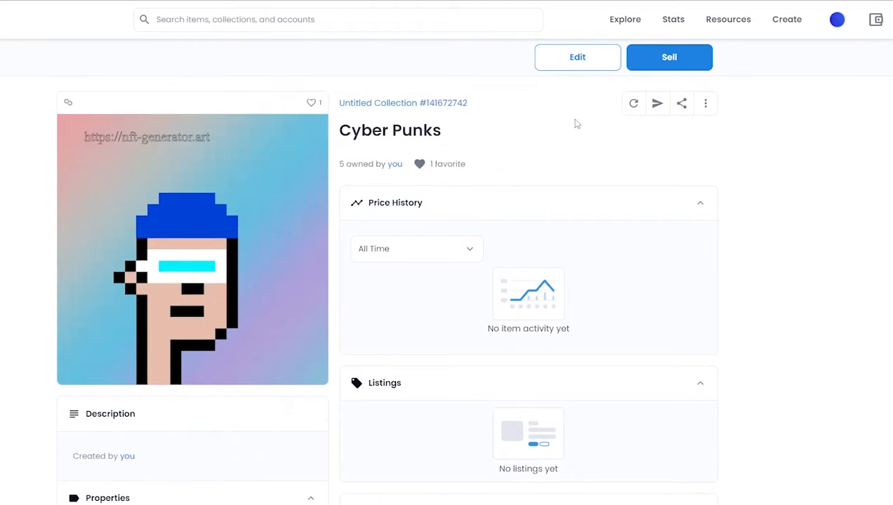
click(670, 65)
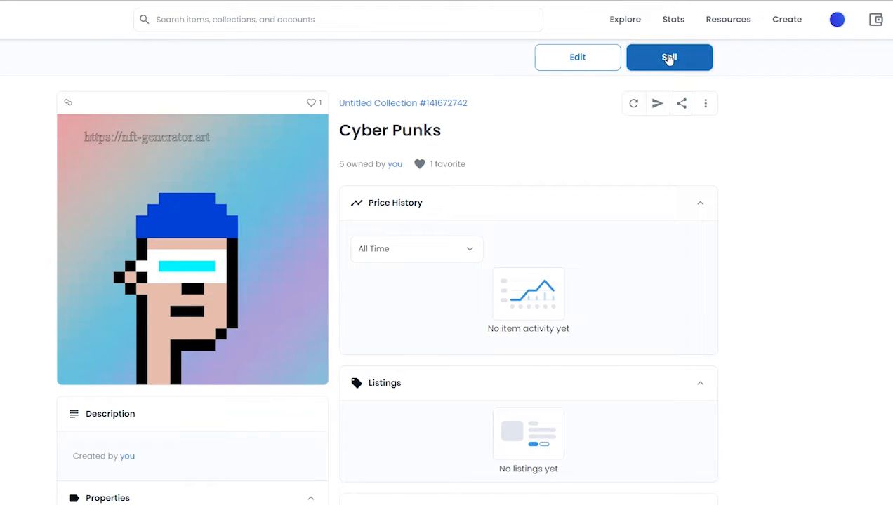
scroll(363, 225, down, 4)
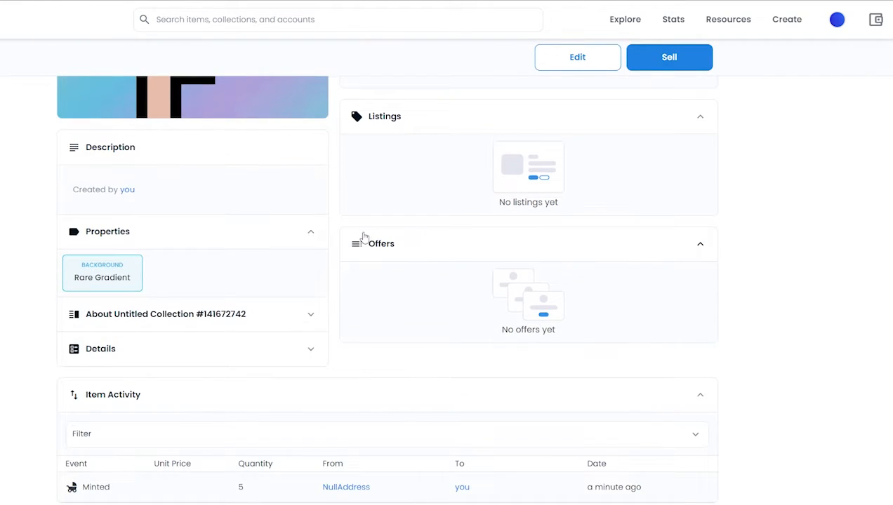
Examine the item's collection information and its blockchain details, including token standard and creator fees.
click(232, 315)
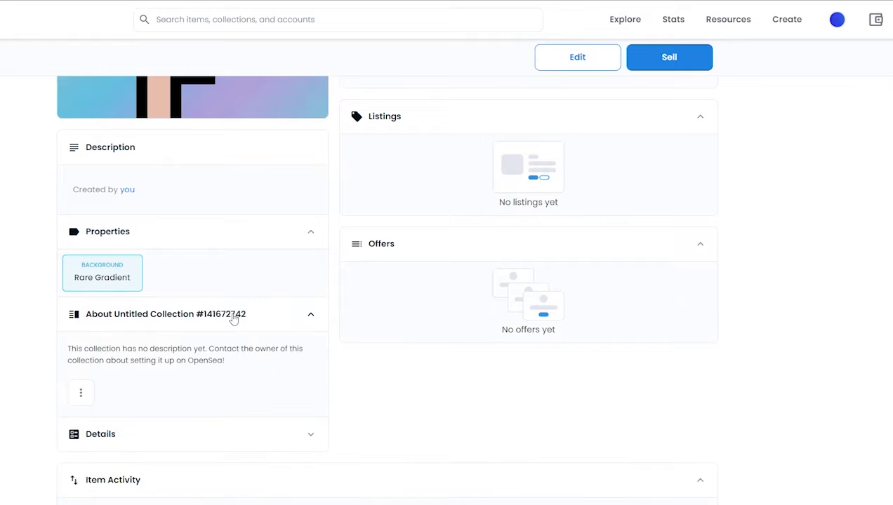
click(257, 316)
click(223, 362)
scroll(264, 276, down, 4)
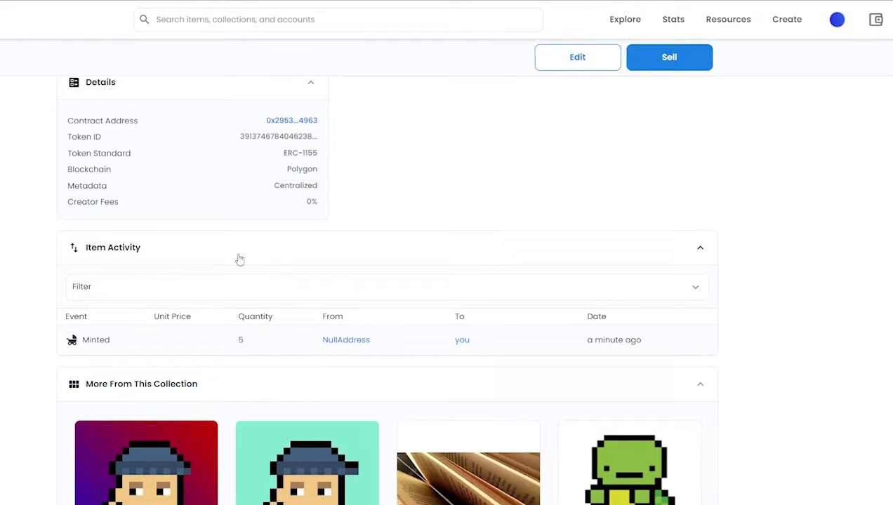
scroll(239, 259, down, 1)
scroll(171, 345, up, 4)
scroll(222, 423, down, 2)
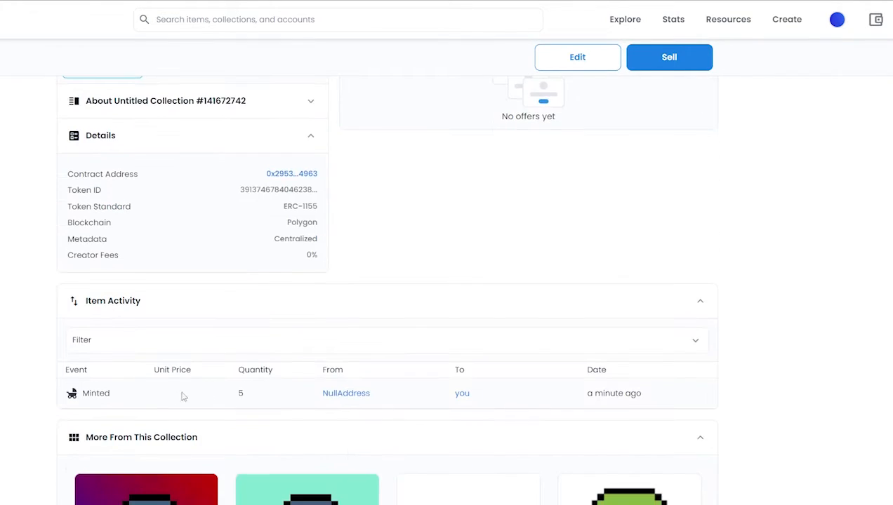
scroll(432, 389, up, 5)
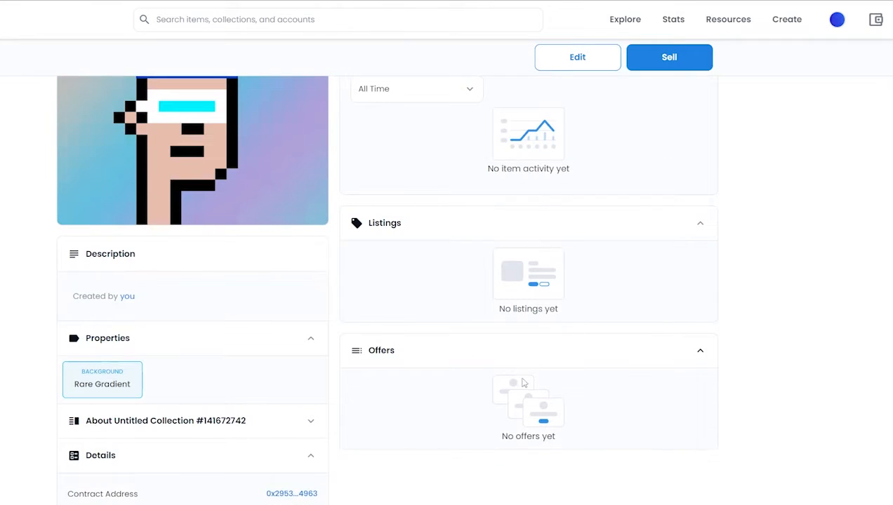
scroll(522, 382, up, 3)
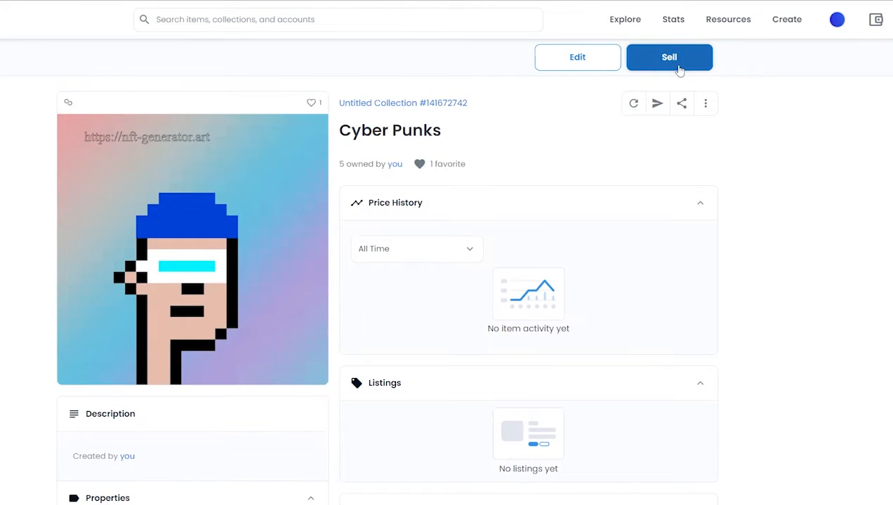
Start listing Cyber Punks for sale and set the price per unit to 0.010 ETH.
click(677, 68)
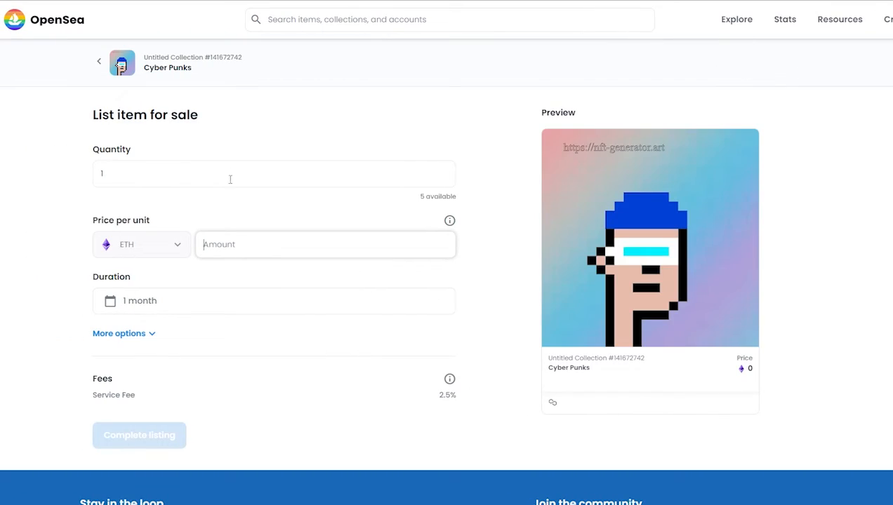
click(99, 175)
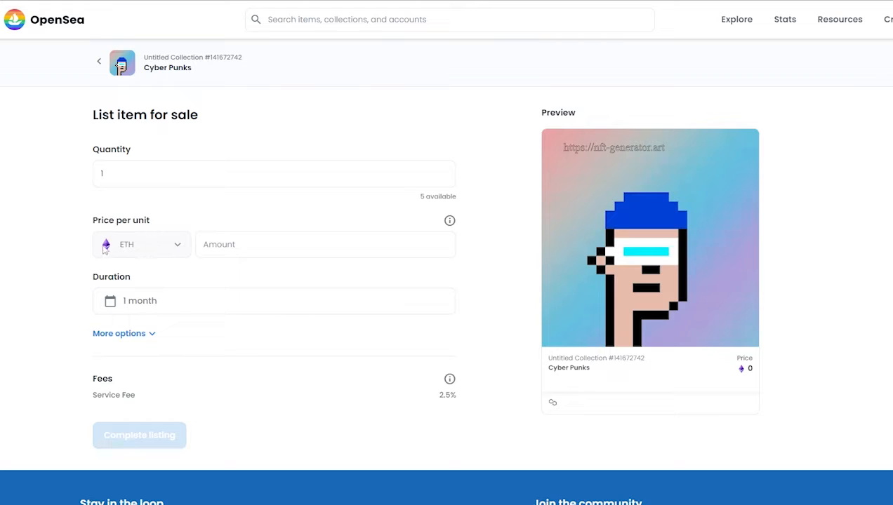
click(314, 240)
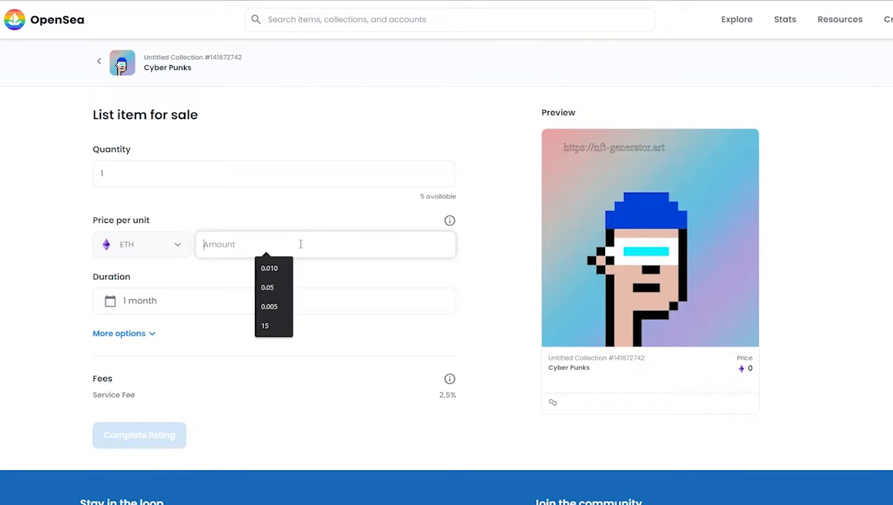
click(273, 273)
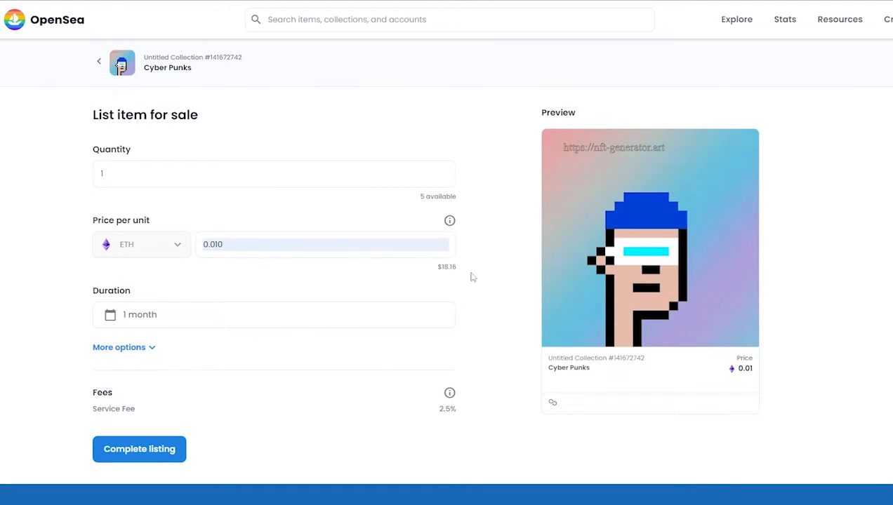
Review the listing's duration date range and the service fee charged on the sale.
scroll(197, 259, down, 1)
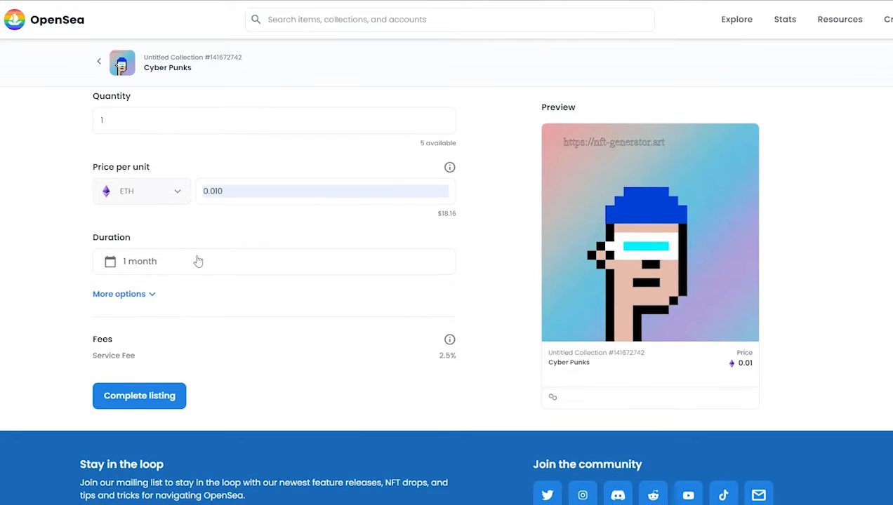
click(174, 257)
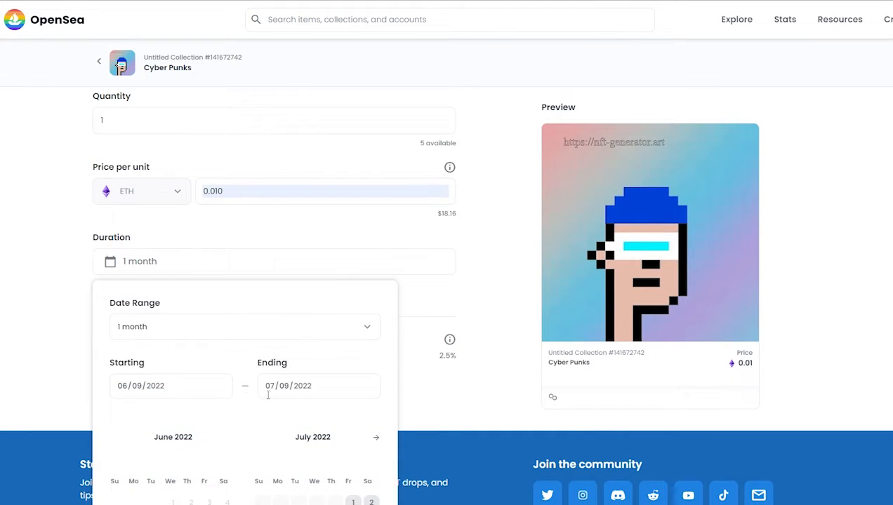
scroll(459, 372, down, 1)
click(423, 288)
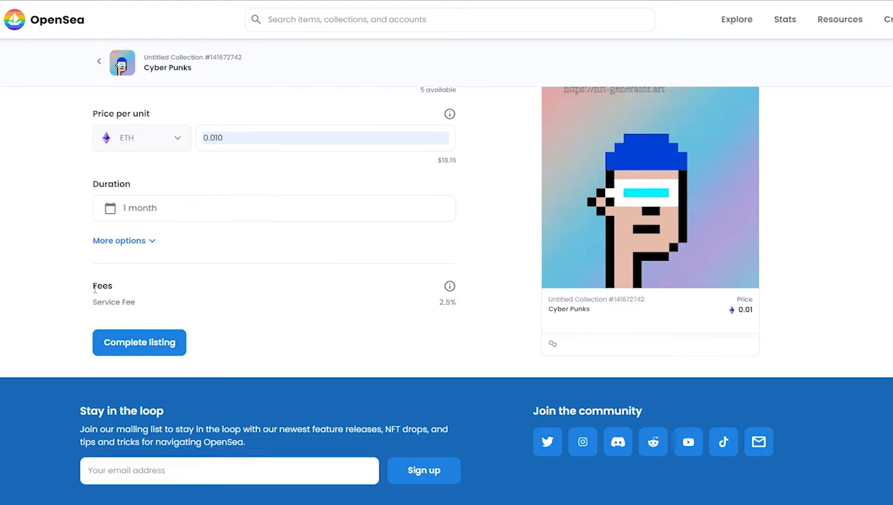
drag(93, 284, 129, 299)
click(414, 303)
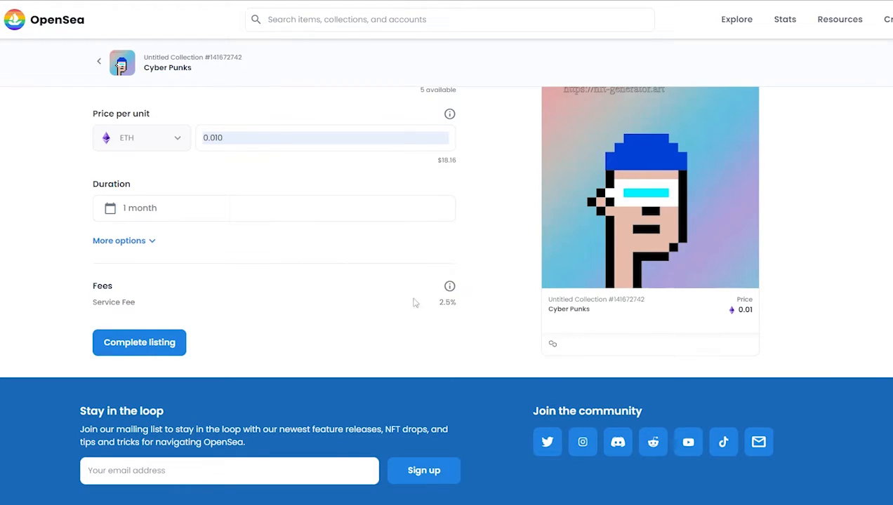
drag(440, 303, 462, 306)
click(452, 314)
Complete the listing and sign the wallet's signature request to approve the collection.
click(165, 348)
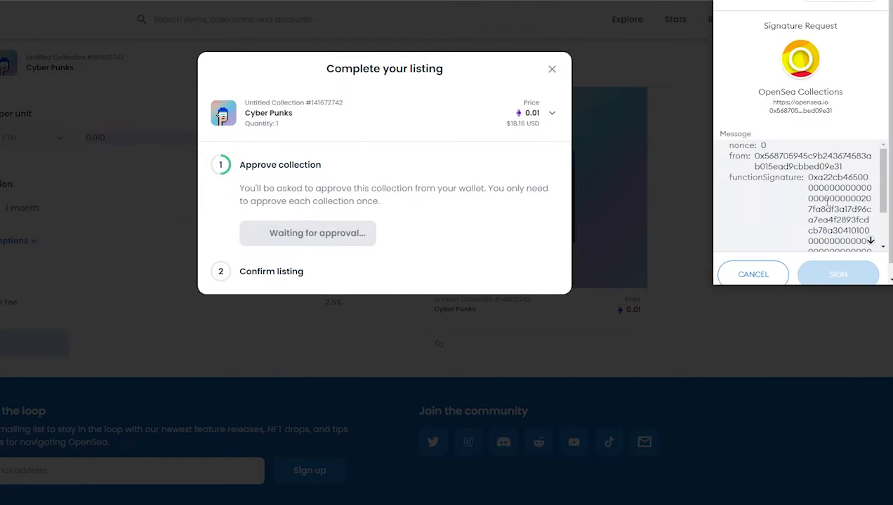
scroll(807, 182, down, 5)
click(845, 271)
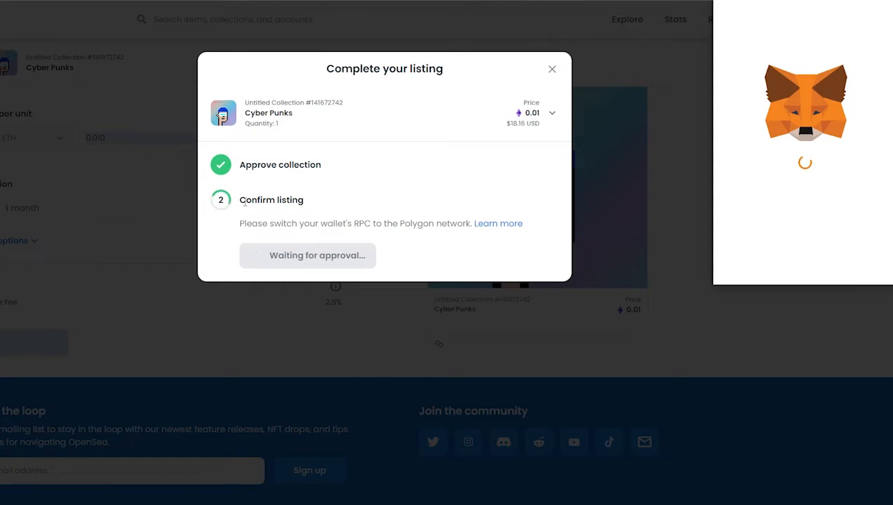
Examine the confirm listing stage and the MetaMask request to add the Polygon network.
drag(241, 201, 318, 203)
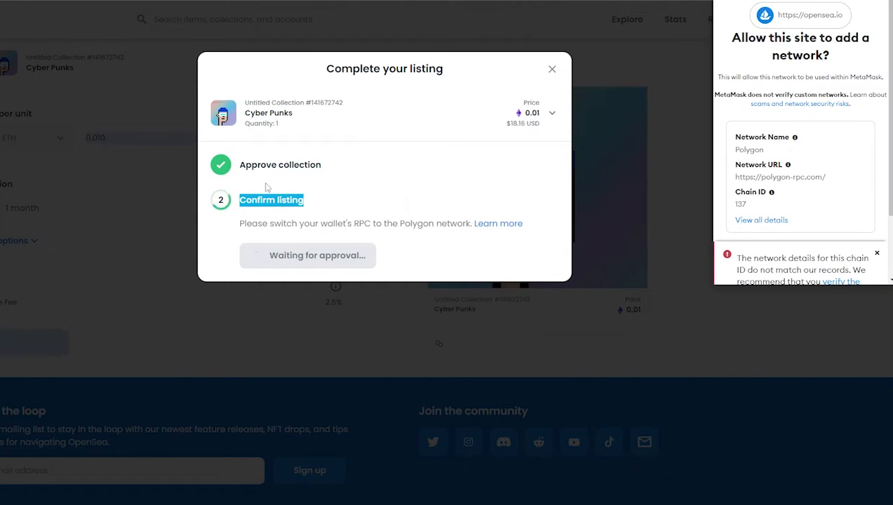
scroll(805, 208, down, 2)
scroll(772, 168, up, 2)
scroll(817, 105, down, 2)
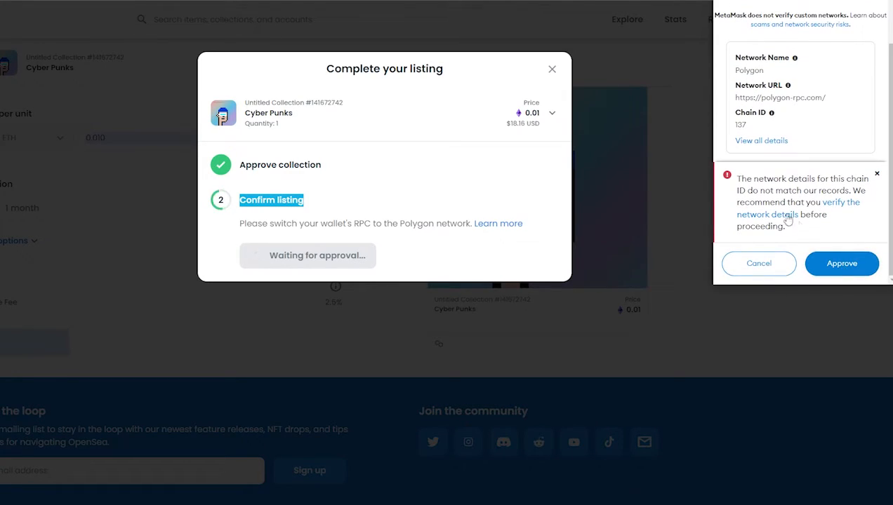
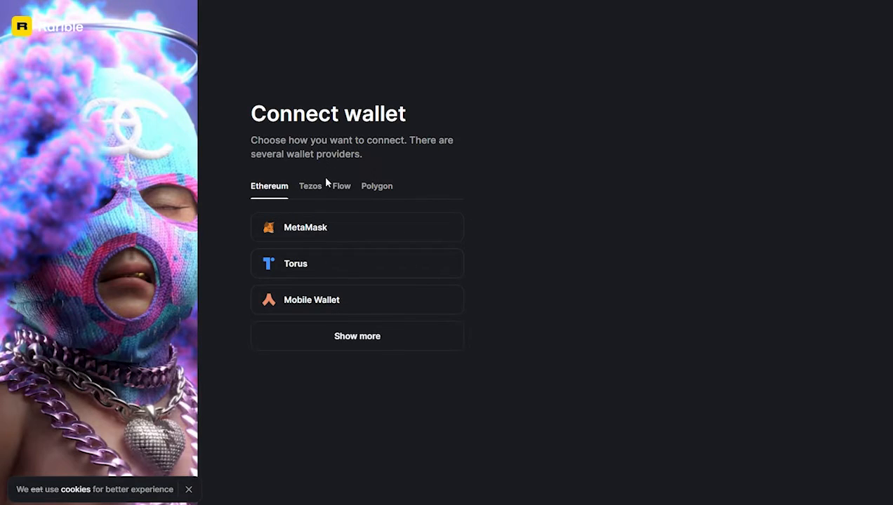
On Rarible, compare the wallet options per blockchain, connect MetaMask on Polygon and accept the wallet request.
click(372, 195)
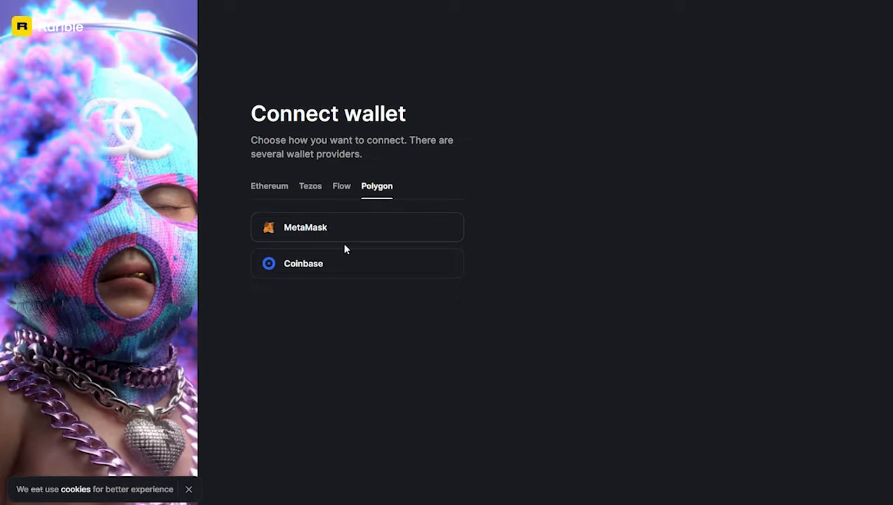
click(309, 189)
click(275, 189)
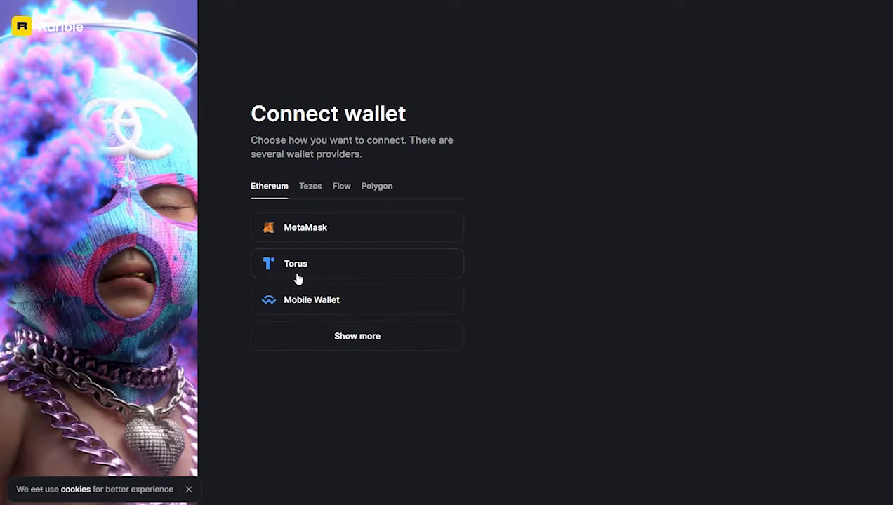
click(362, 188)
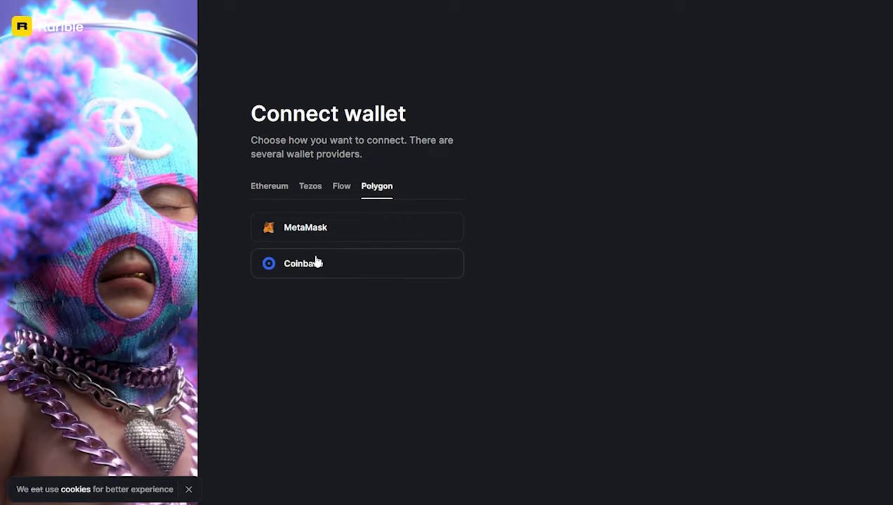
click(320, 231)
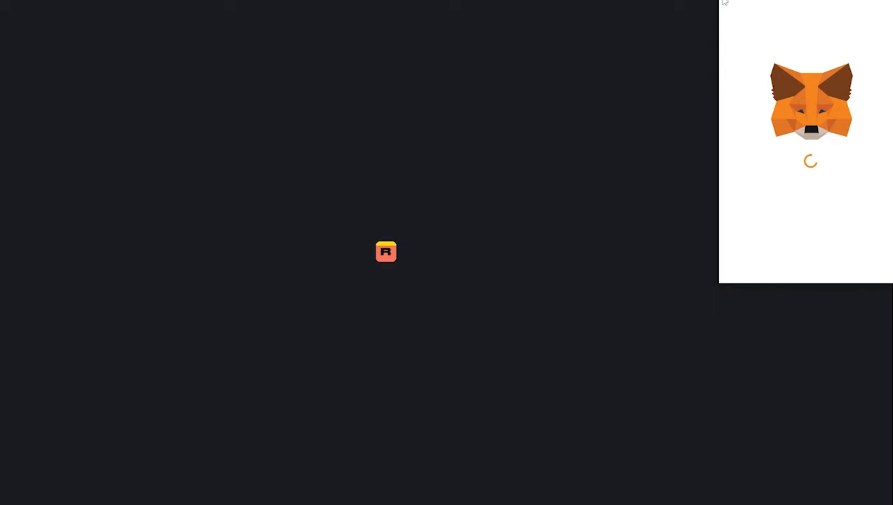
click(847, 263)
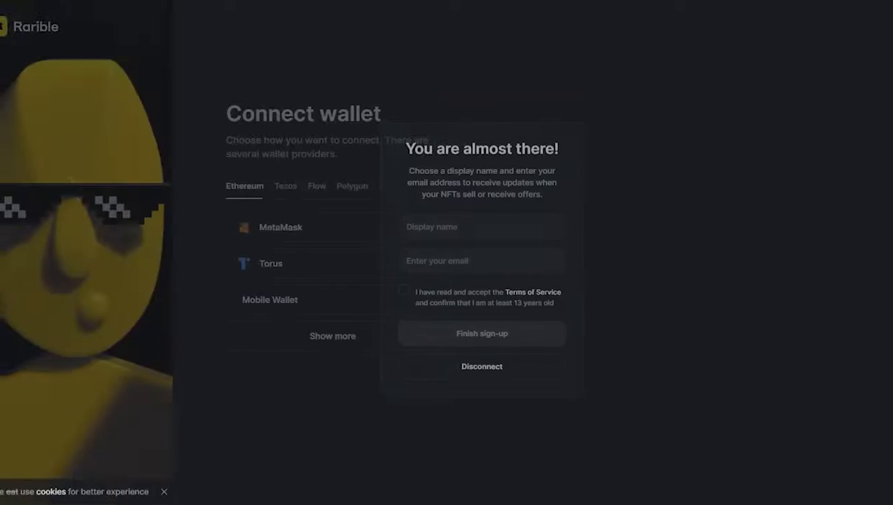
Finish the Rarible sign-up with display name CyberMan, the contact's e-mail and accepted terms, and sign the wallet's login message.
click(517, 225)
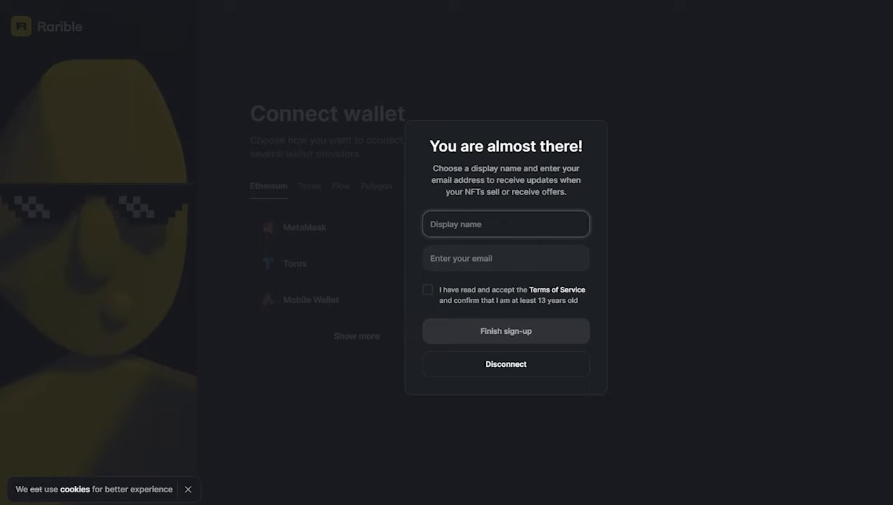
text(CyberMan)
key(Tab)
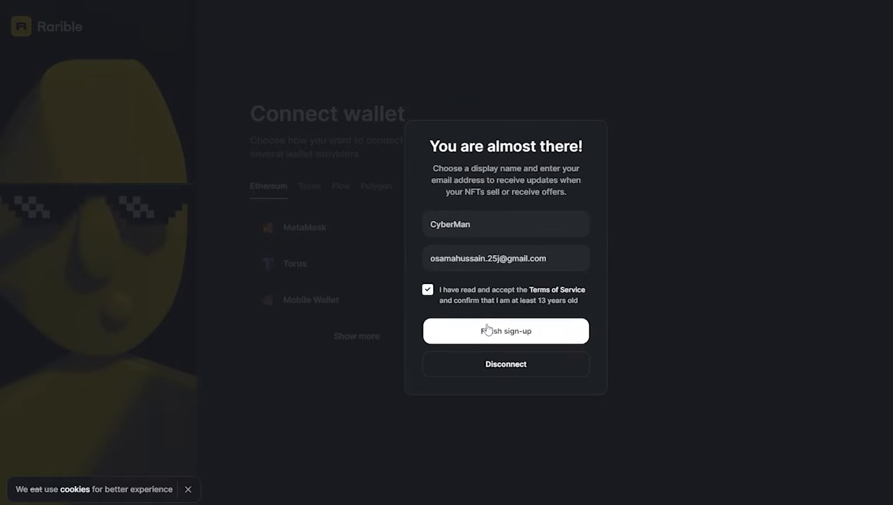
click(480, 330)
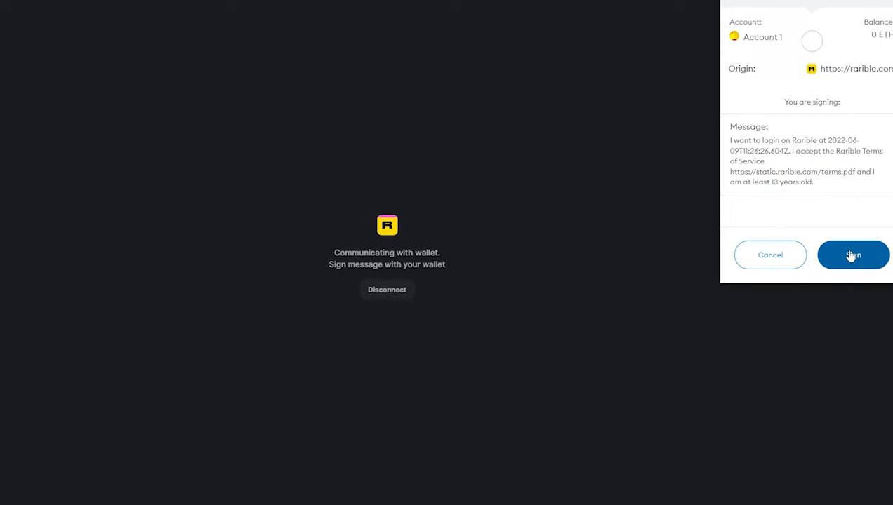
click(851, 255)
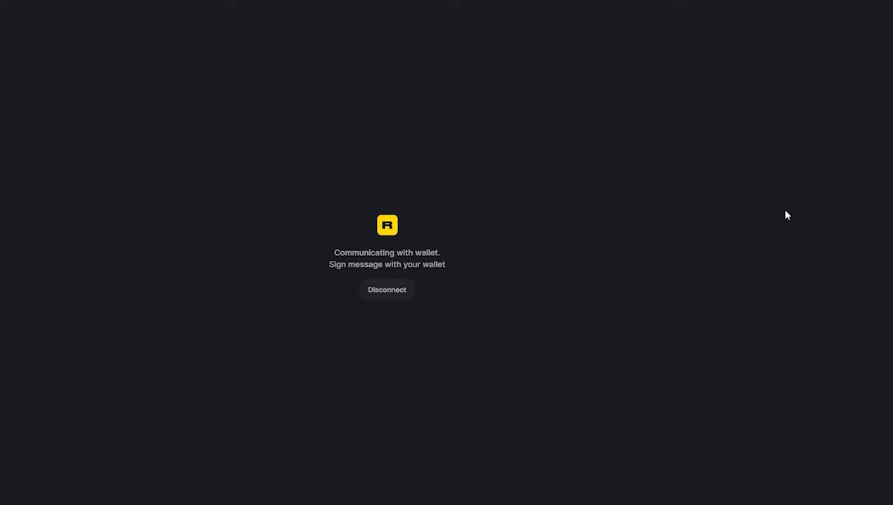
Start creating a new NFT on Rarible, choosing the Polygon blockchain and the Single type.
scroll(352, 307, down, 2)
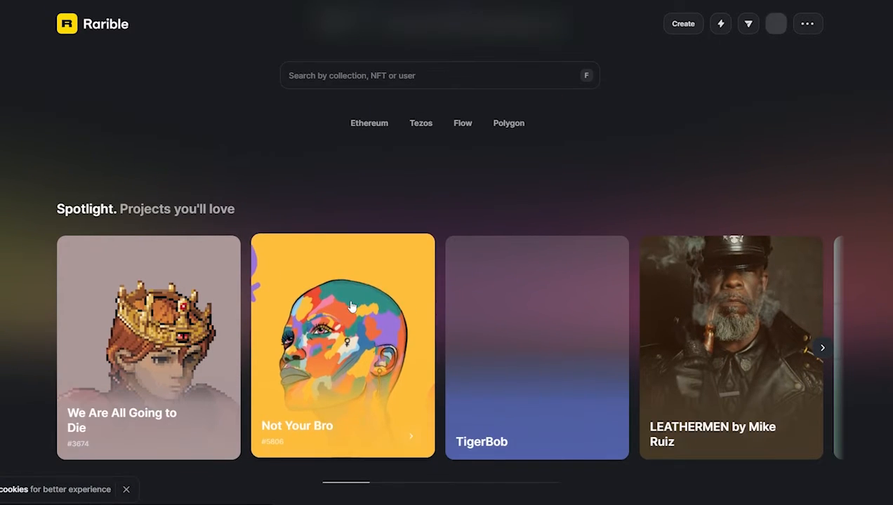
scroll(353, 295, up, 2)
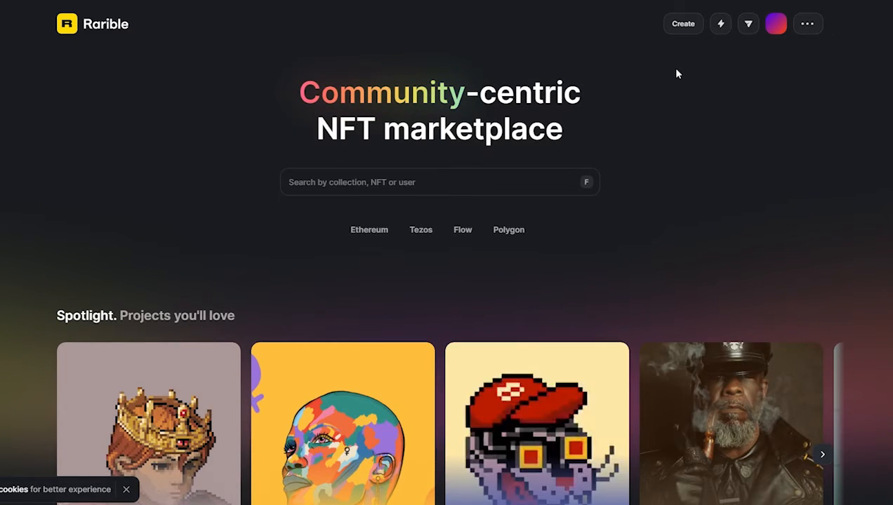
click(683, 28)
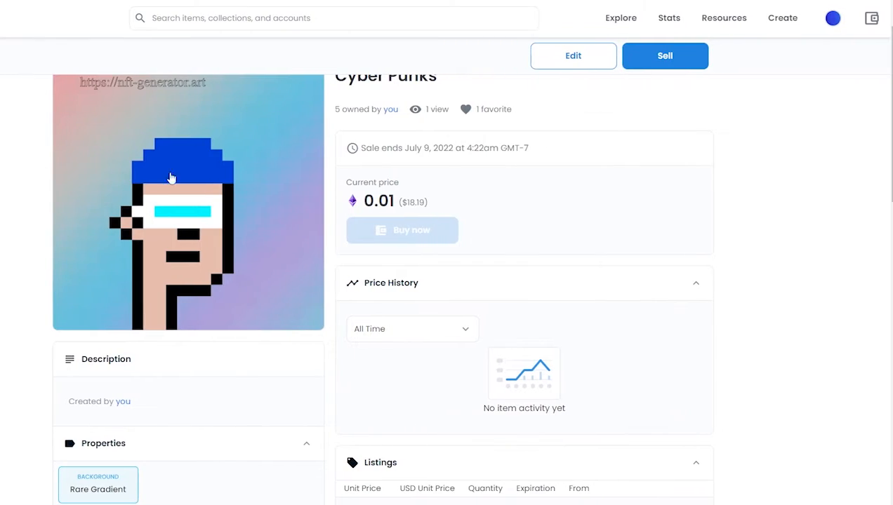
scroll(99, 124, down, 1)
scroll(100, 123, up, 2)
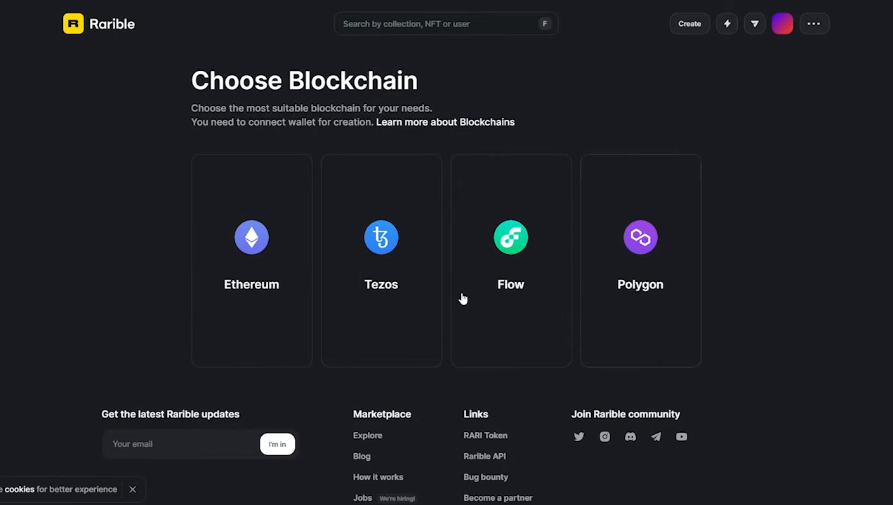
click(689, 255)
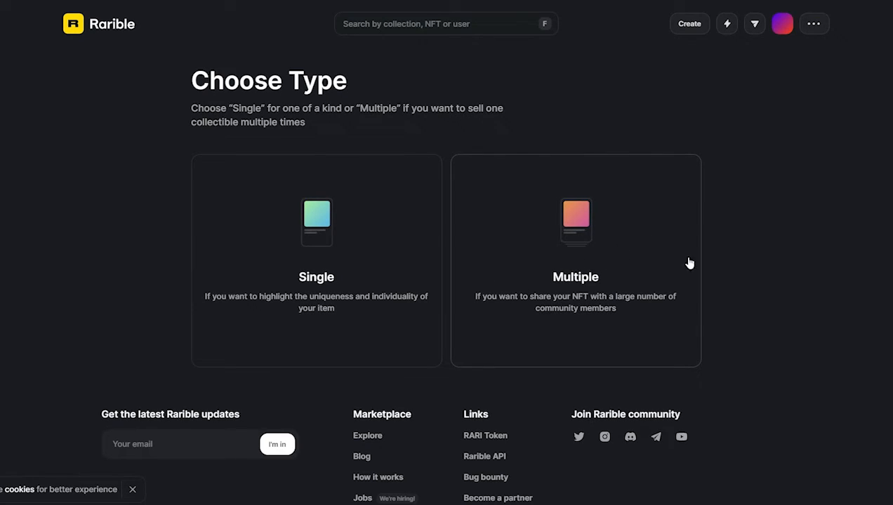
click(390, 269)
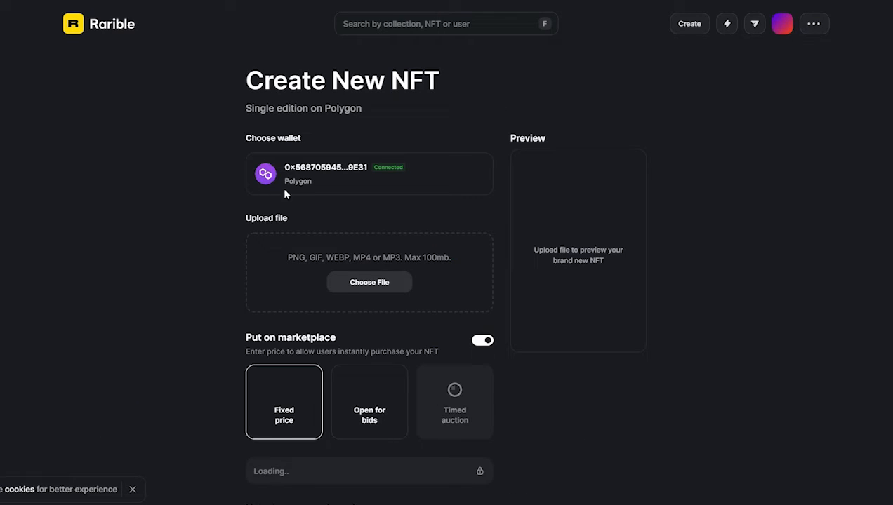
Examine the Create New NFT form's upload, marketplace pricing, service fee, collection, name, description and royalties settings.
scroll(337, 239, down, 4)
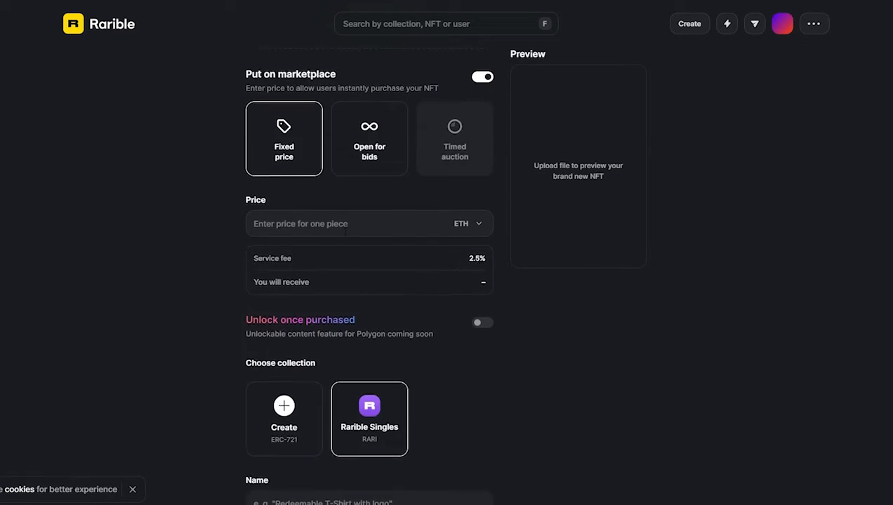
scroll(384, 189, up, 2)
scroll(364, 193, down, 2)
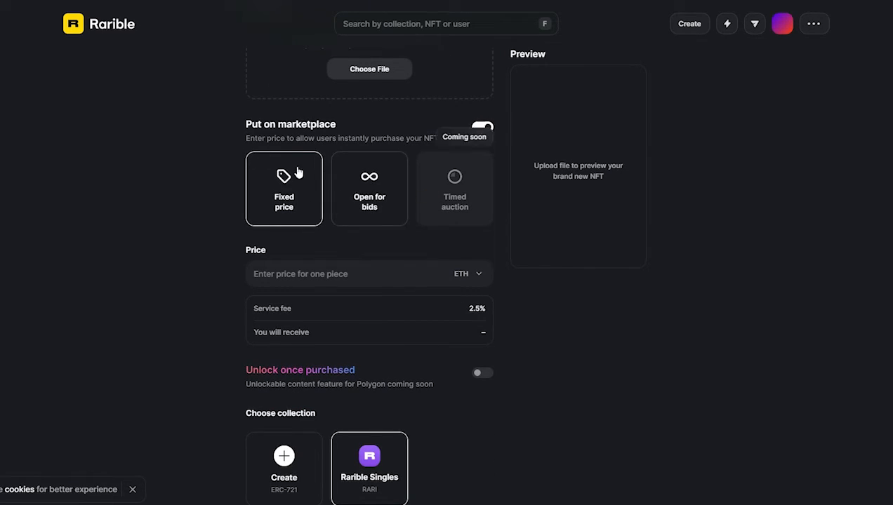
scroll(351, 292, down, 5)
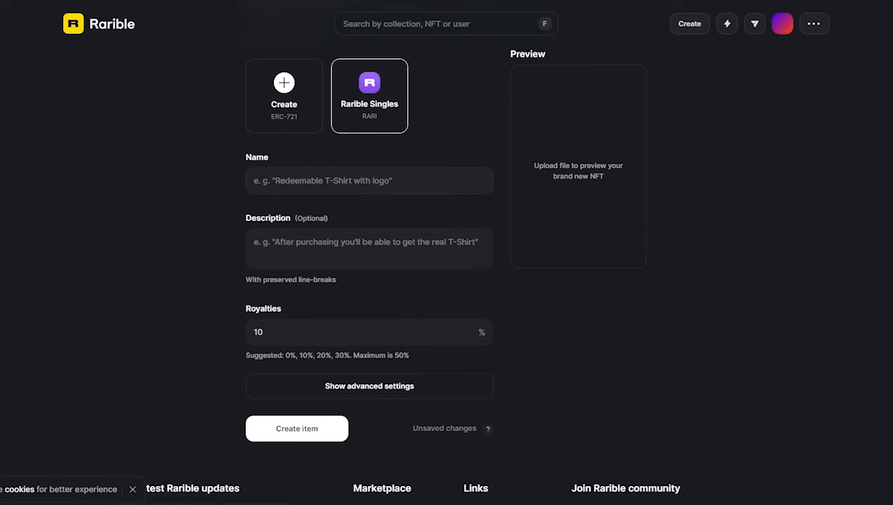
scroll(267, 242, down, 3)
scroll(325, 230, down, 2)
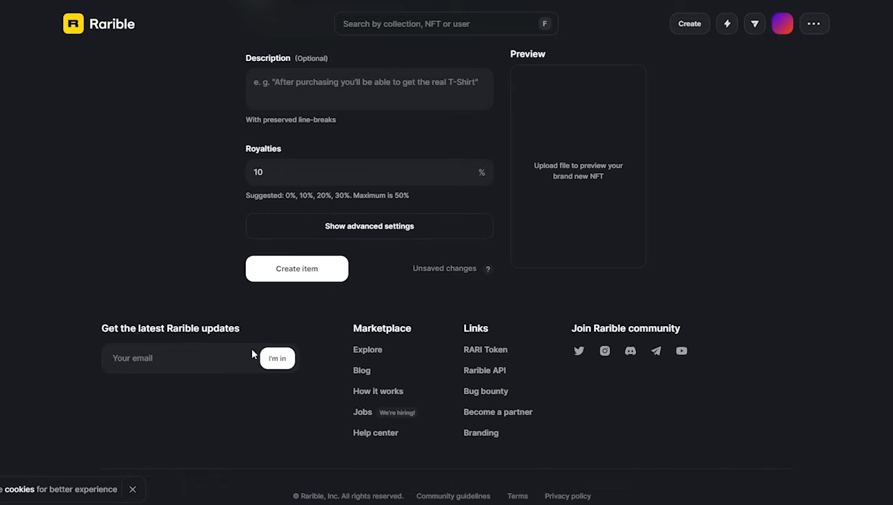
scroll(253, 356, up, 5)
scroll(318, 474, down, 2)
scroll(317, 474, up, 8)
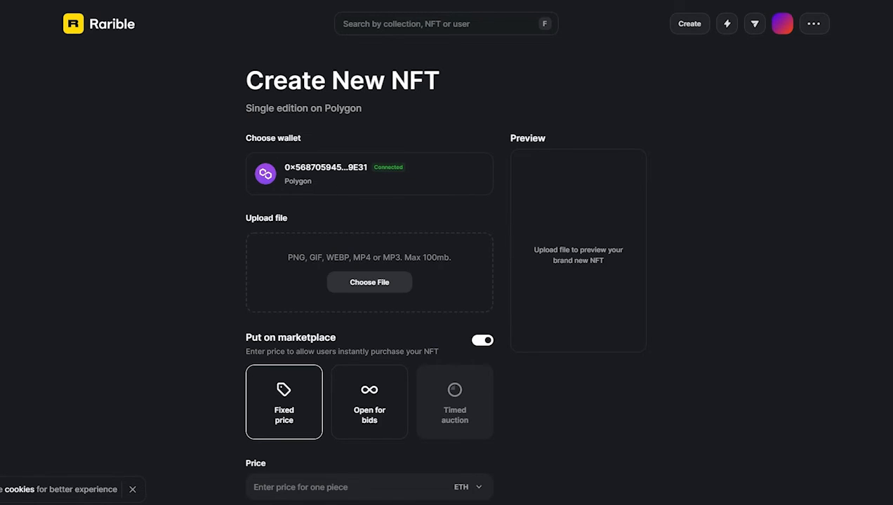
Open Etherscan in a new browser tab and go to its Ethereum Gas Tracker.
key(ctrl+t)
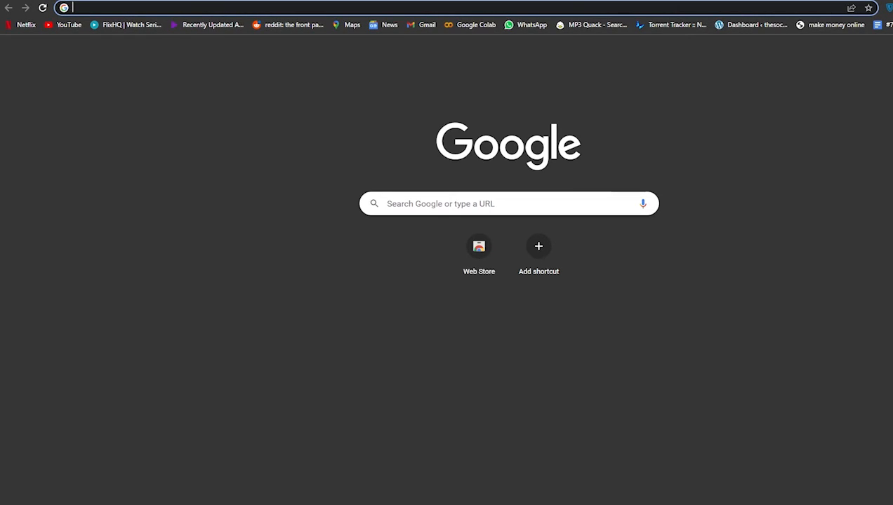
text(ether)
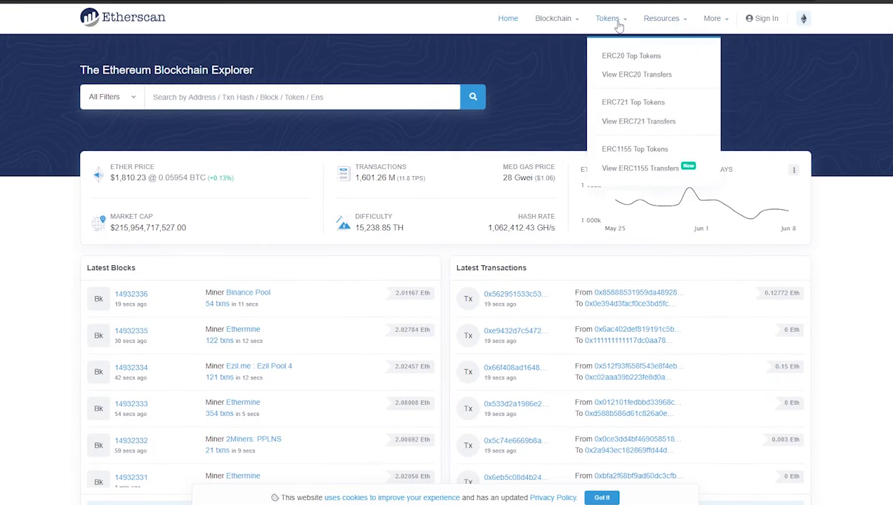
mouse_move(684, 26)
mouse_move(713, 19)
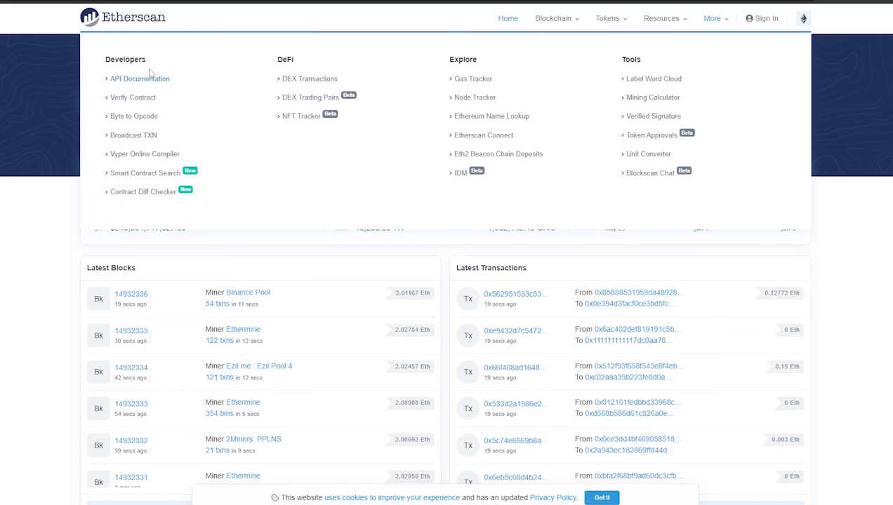
click(480, 80)
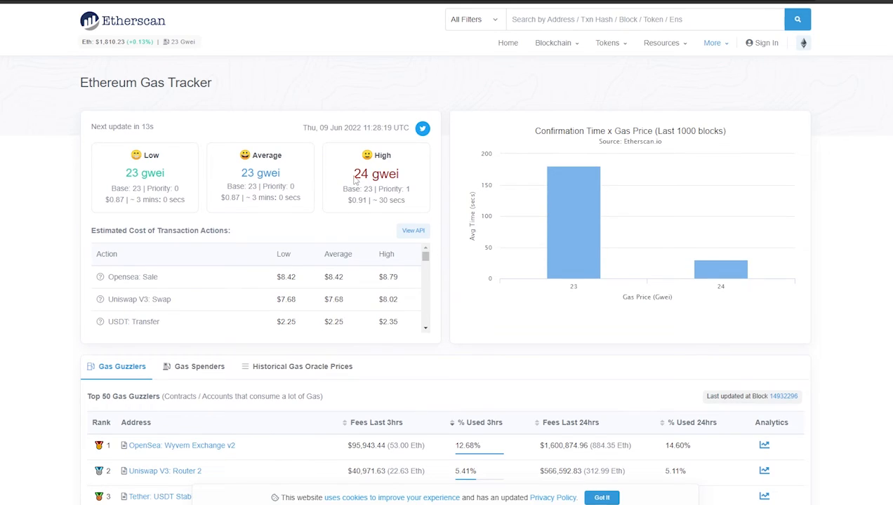
Review the high gas price, the average cost of an OpenSea sale and the top gas guzzlers.
drag(355, 181, 419, 182)
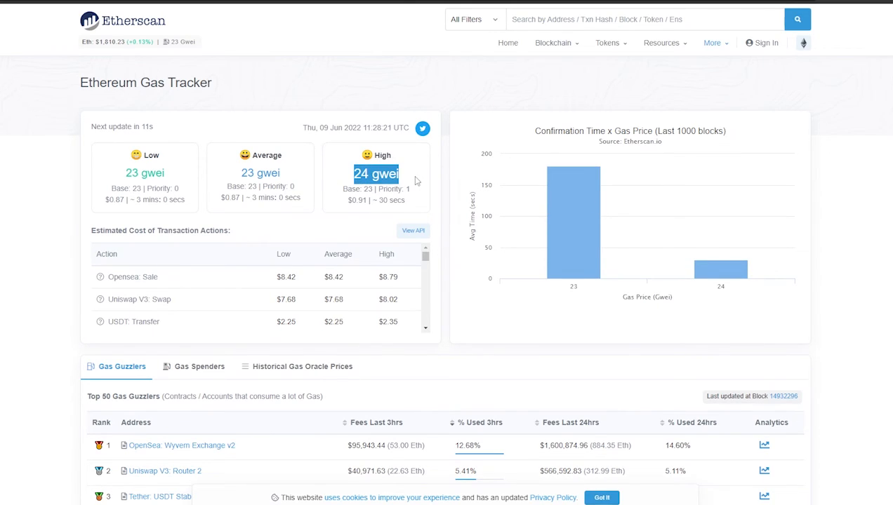
click(397, 176)
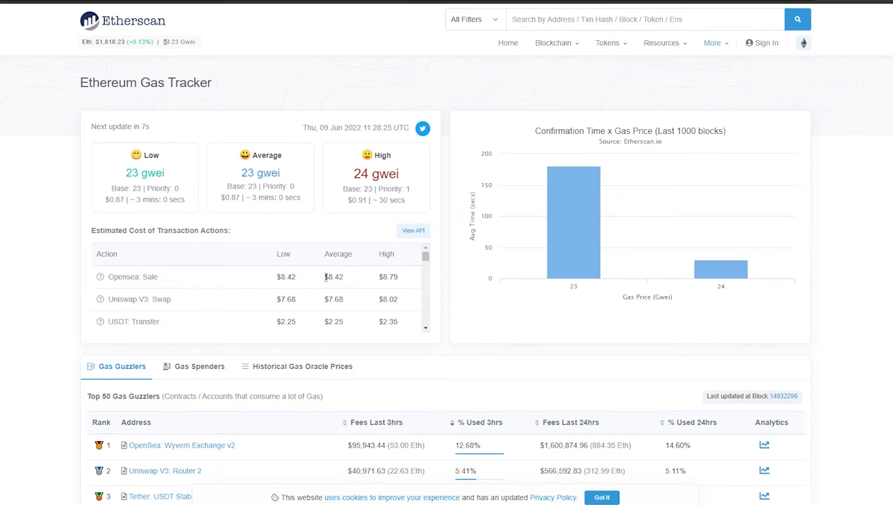
drag(325, 278, 353, 282)
click(423, 176)
scroll(400, 238, down, 5)
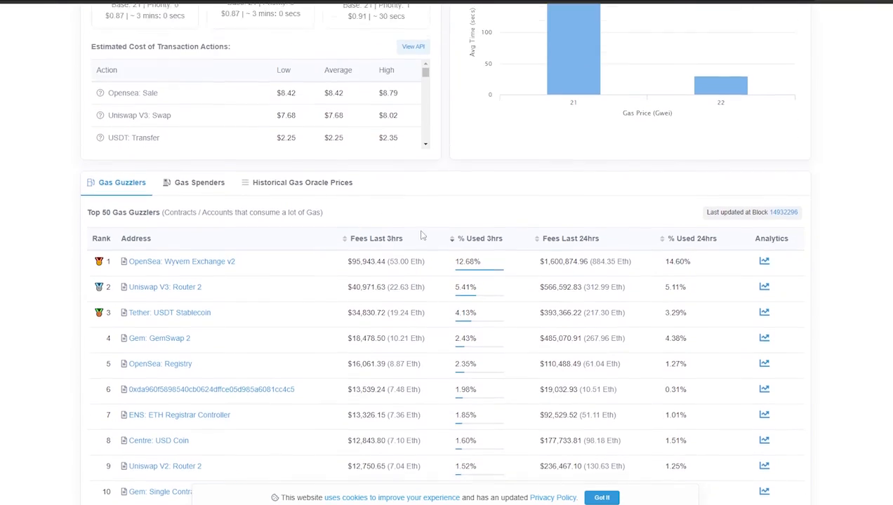
scroll(421, 236, up, 5)
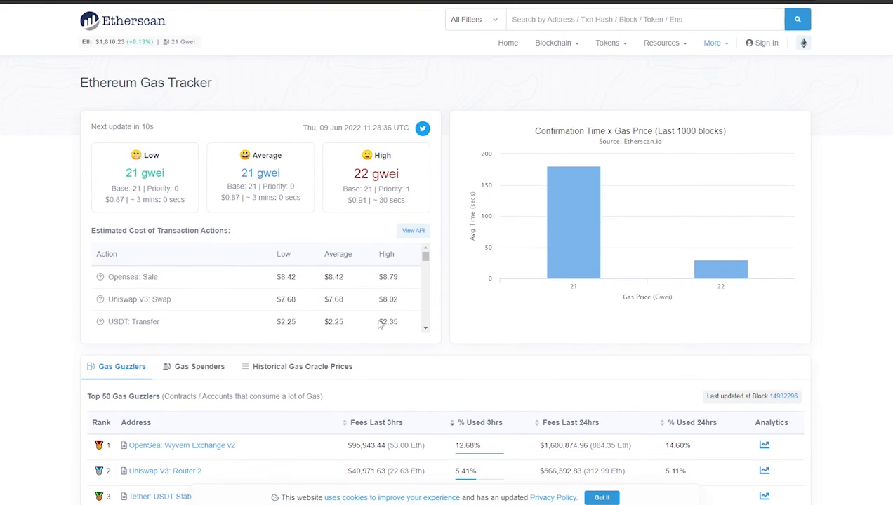
Look through the estimated costs of transaction actions, checking the high-tier cost of a Rarible sale.
scroll(379, 323, down, 2)
scroll(162, 317, down, 2)
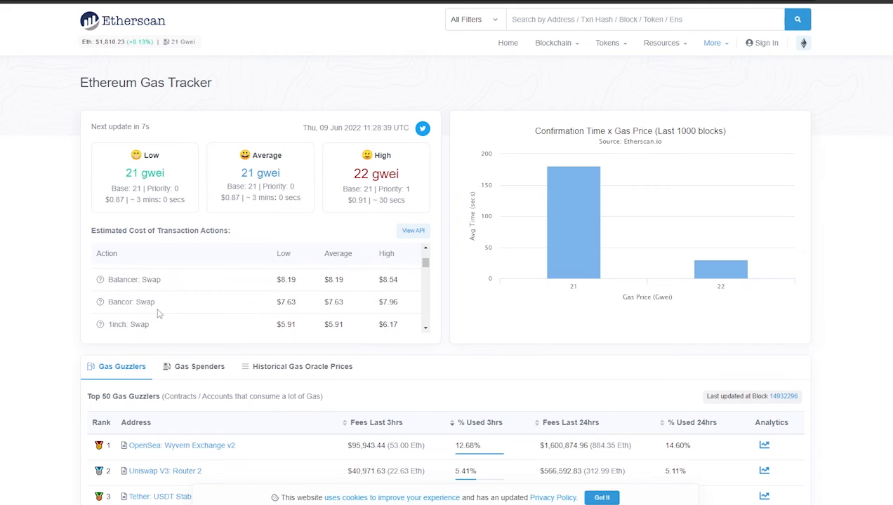
scroll(160, 317, down, 2)
scroll(158, 313, down, 5)
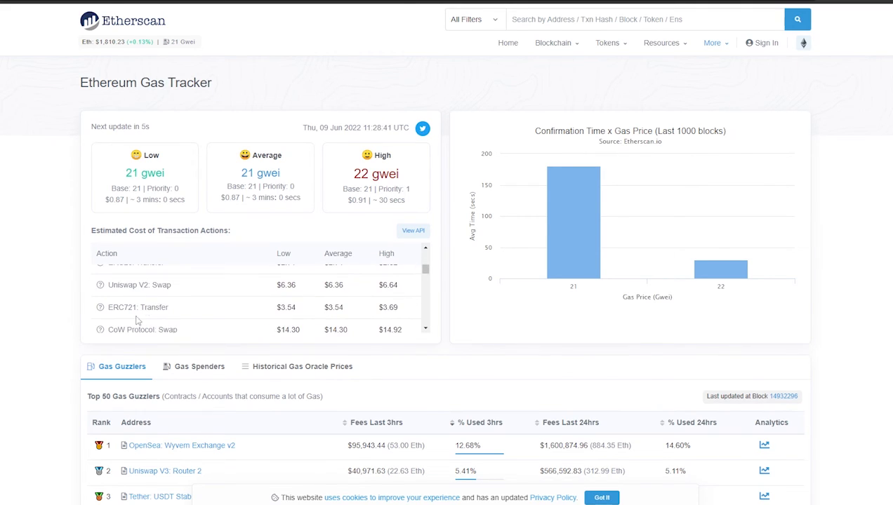
scroll(168, 314, down, 3)
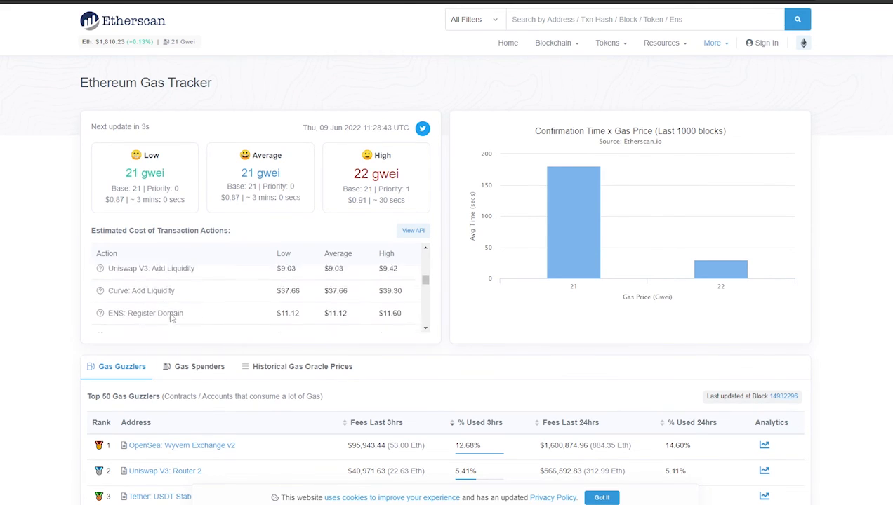
scroll(136, 316, up, 3)
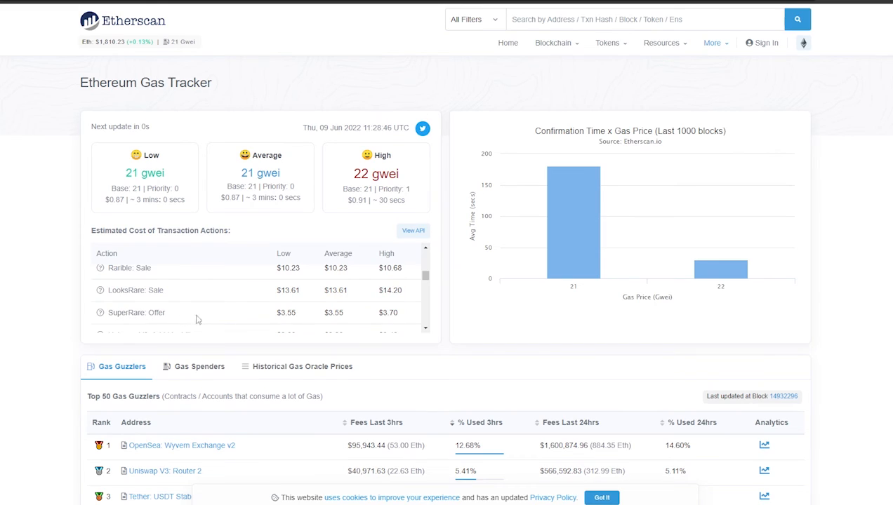
scroll(130, 319, up, 1)
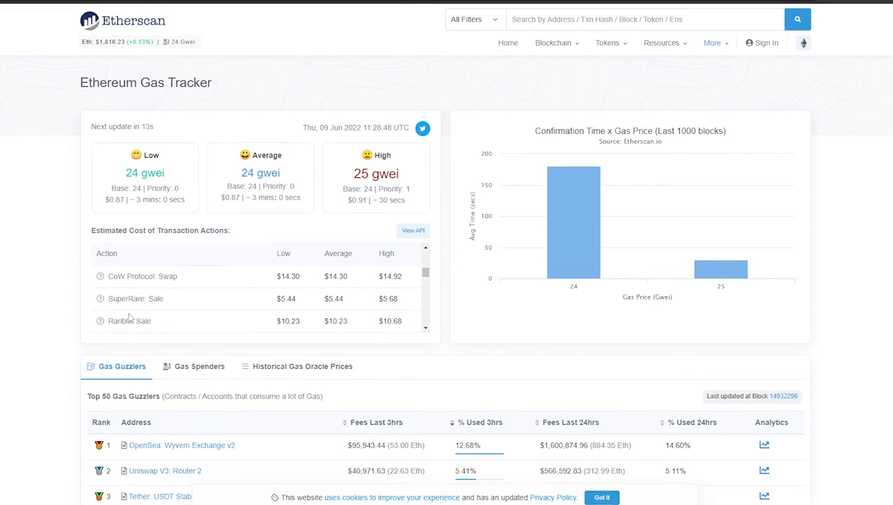
drag(109, 322, 143, 320)
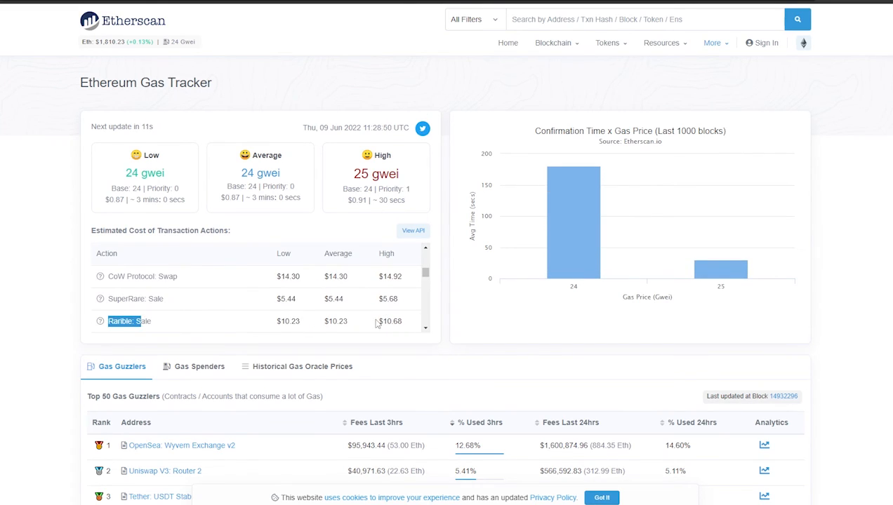
drag(376, 321, 406, 325)
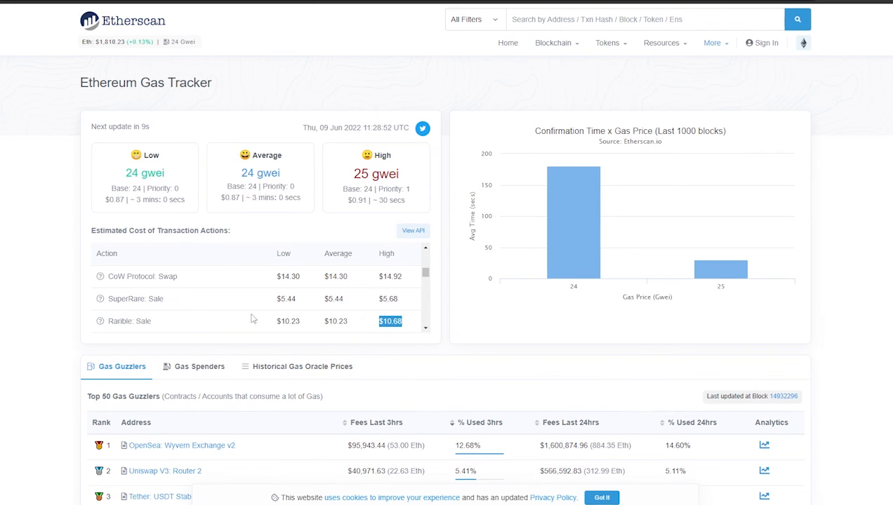
scroll(169, 305, down, 3)
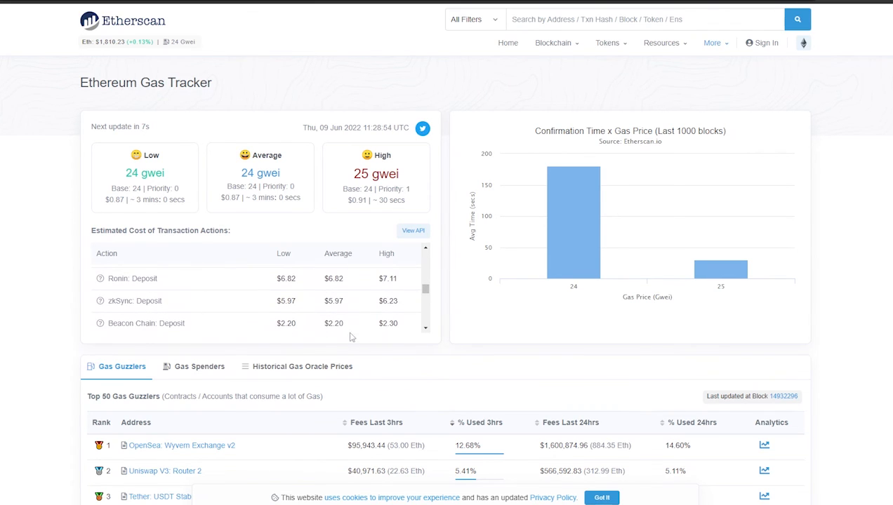
scroll(364, 314, up, 3)
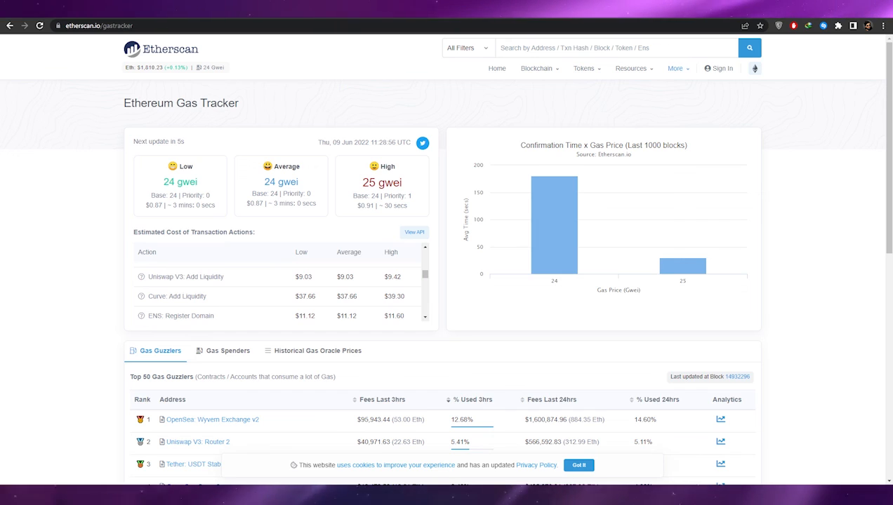